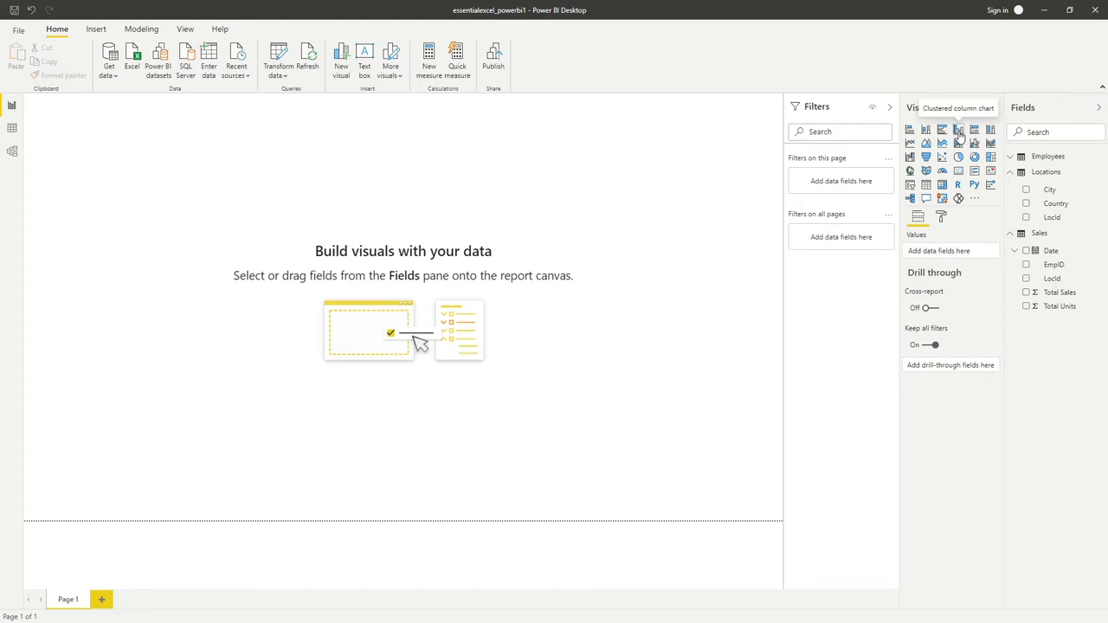
- Insert a clustered column chart with Country on the axis and Total Sales as the values
{"action": "left_click", "coordinate": [959, 131]}
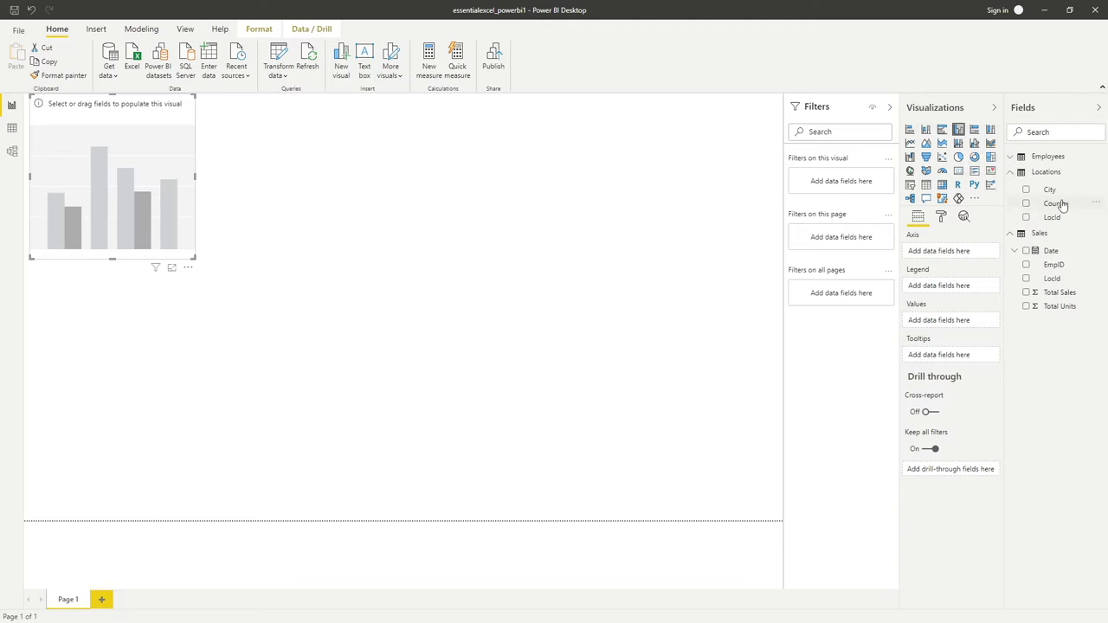
{"action": "left_click_drag", "start_coordinate": [1059, 205], "coordinate": [976, 252]}
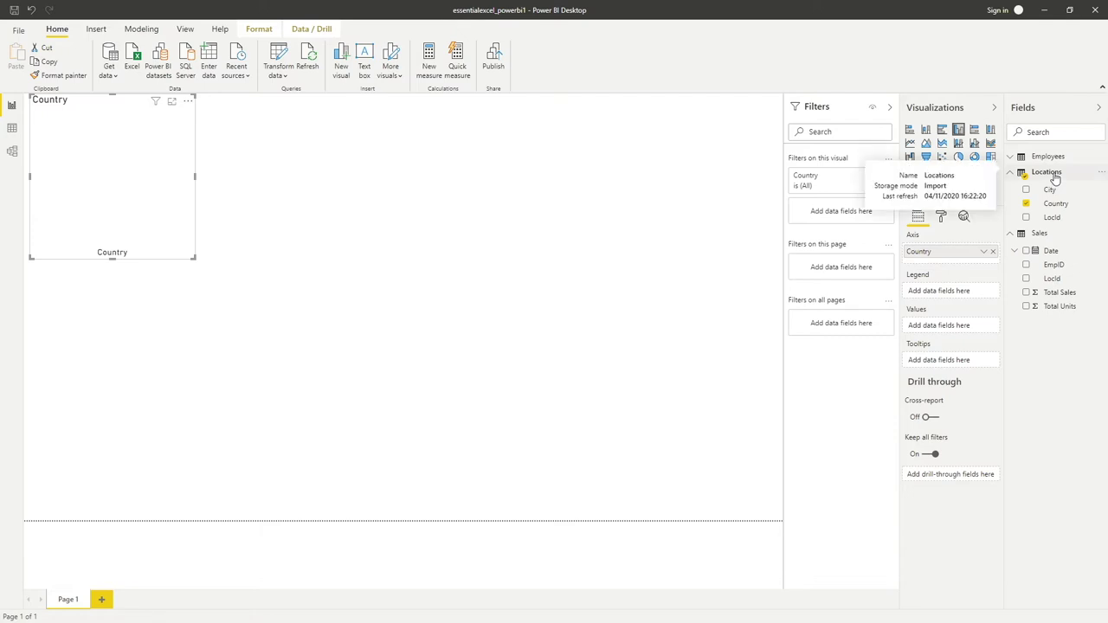
{"action": "left_click_drag", "start_coordinate": [1066, 295], "coordinate": [966, 327]}
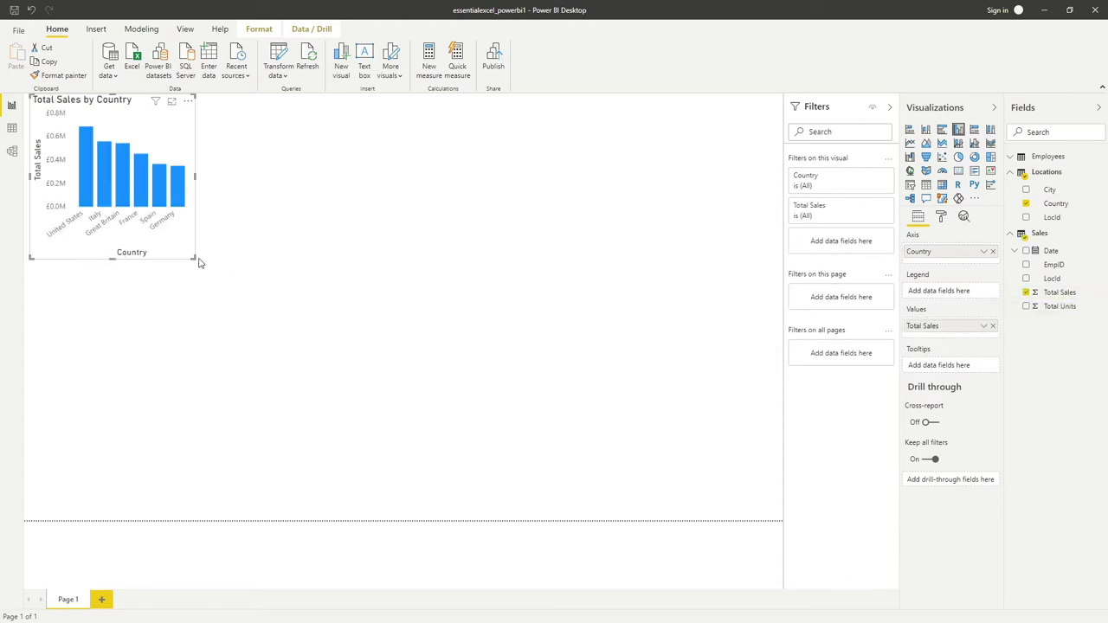
- Enlarge the Total Sales by Country chart and move it away from the corner of the report canvas
{"action": "left_click", "coordinate": [251, 282]}
{"action": "left_click_drag", "start_coordinate": [197, 262], "coordinate": [384, 332]}
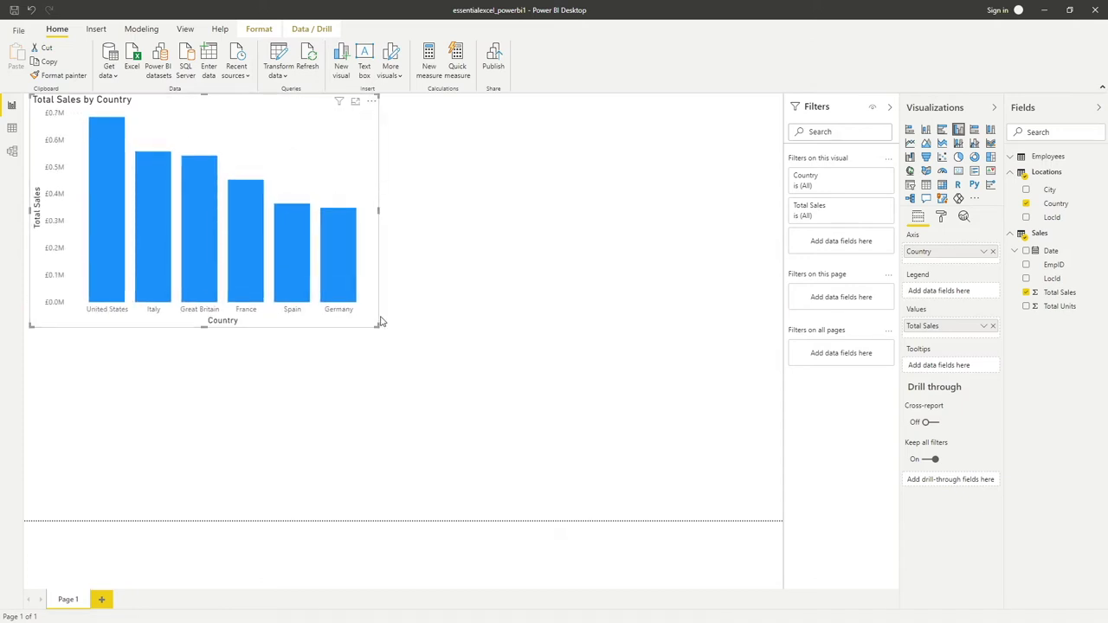
{"action": "left_click_drag", "start_coordinate": [379, 328], "coordinate": [454, 396]}
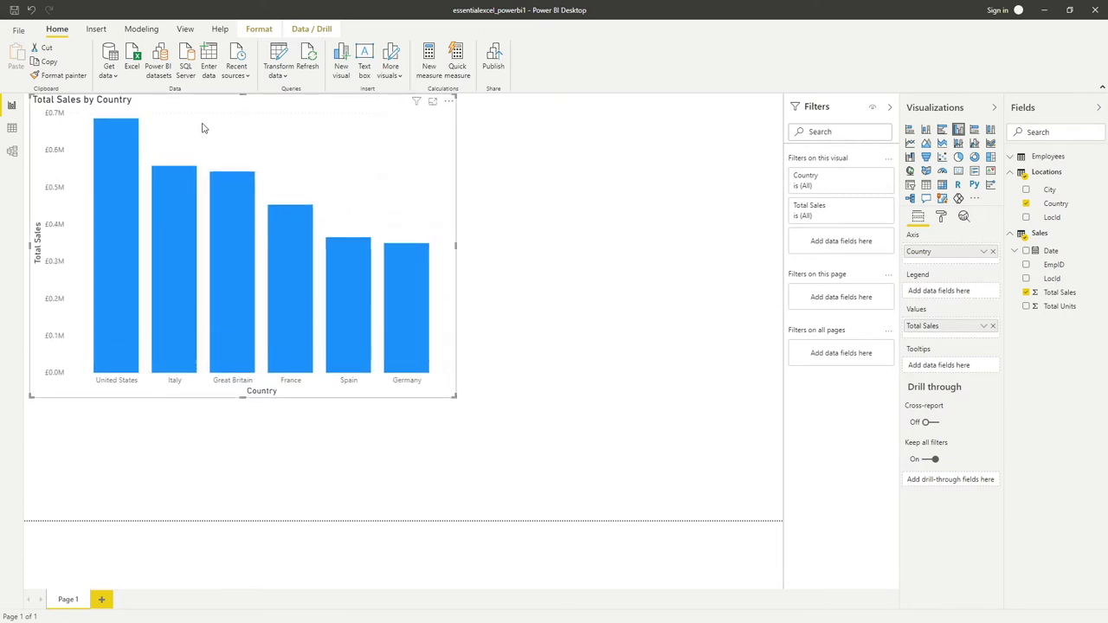
{"action": "left_click_drag", "start_coordinate": [227, 112], "coordinate": [329, 141]}
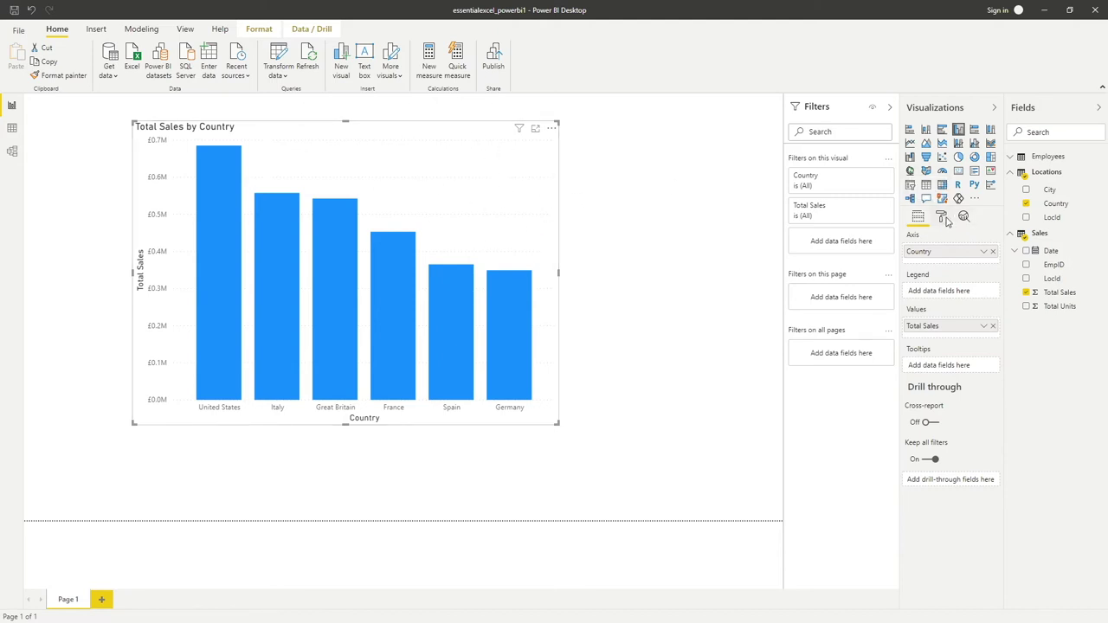
- Turn off the X axis title in the column chart's formatting options
{"action": "left_click", "coordinate": [943, 219]}
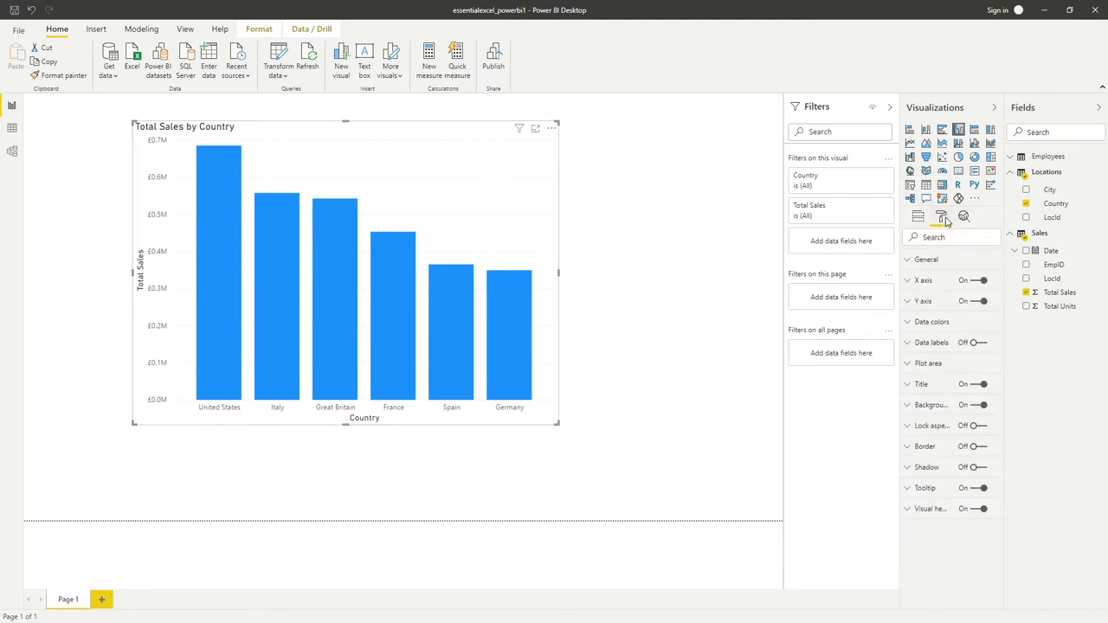
{"action": "left_click", "coordinate": [933, 284]}
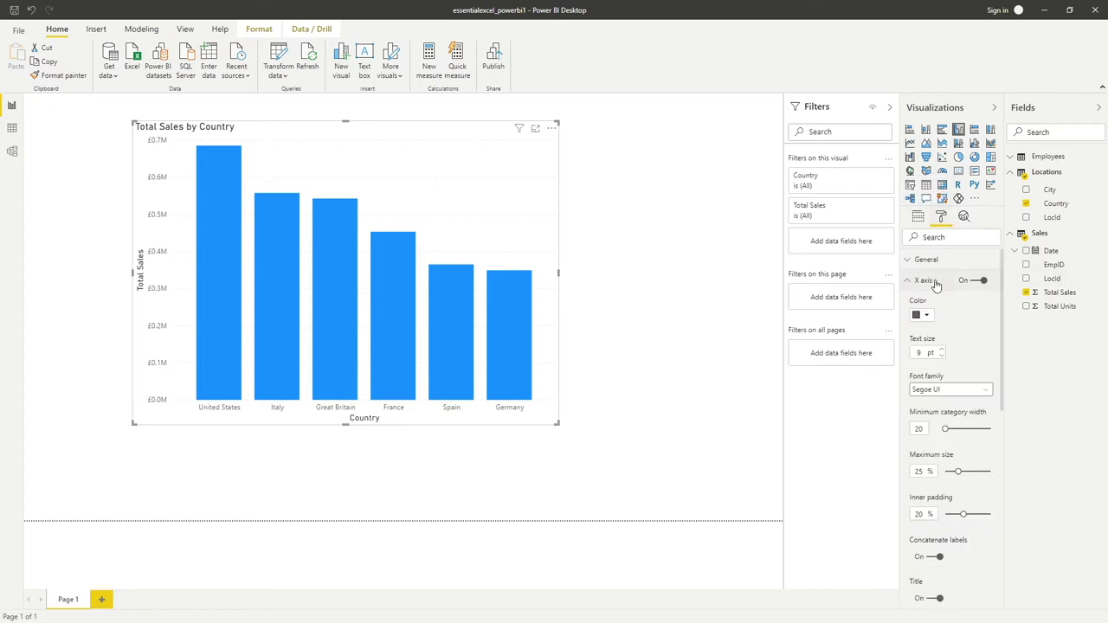
{"action": "scroll", "coordinate": [959, 349], "scroll_direction": "down", "scroll_amount": 3}
{"action": "scroll", "coordinate": [958, 349], "scroll_direction": "down", "scroll_amount": 1}
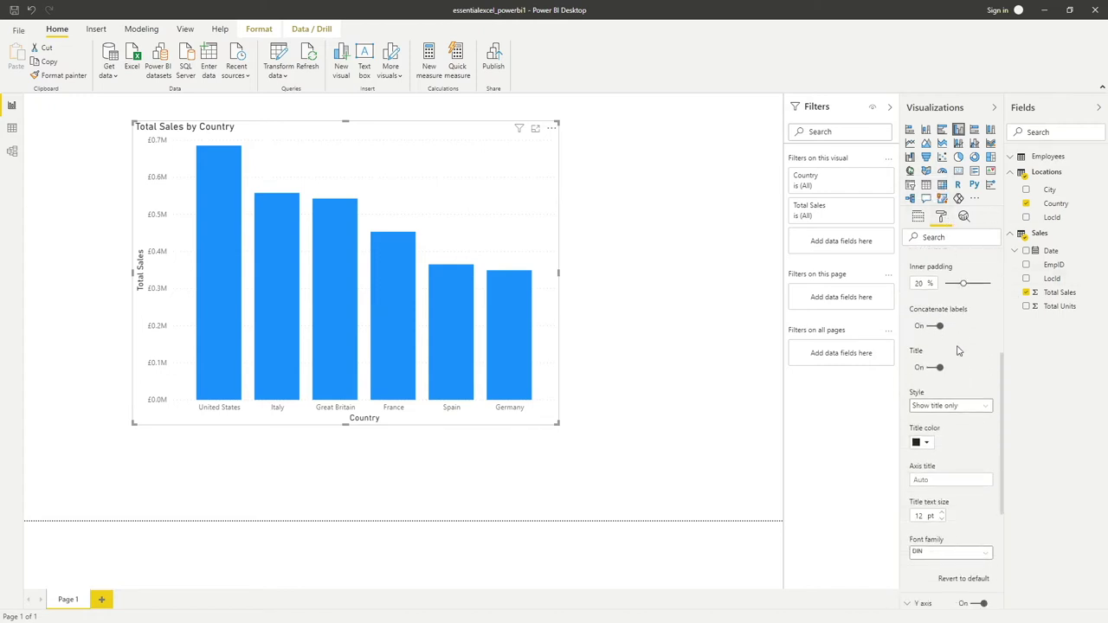
{"action": "scroll", "coordinate": [959, 349], "scroll_direction": "down", "scroll_amount": 1}
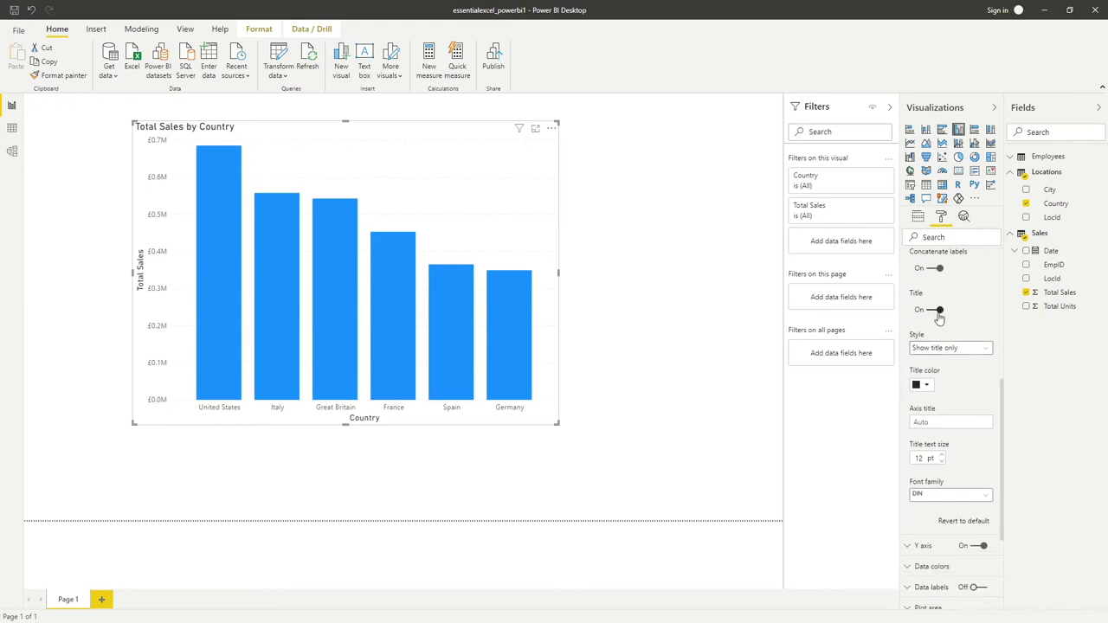
{"action": "left_click", "coordinate": [937, 311]}
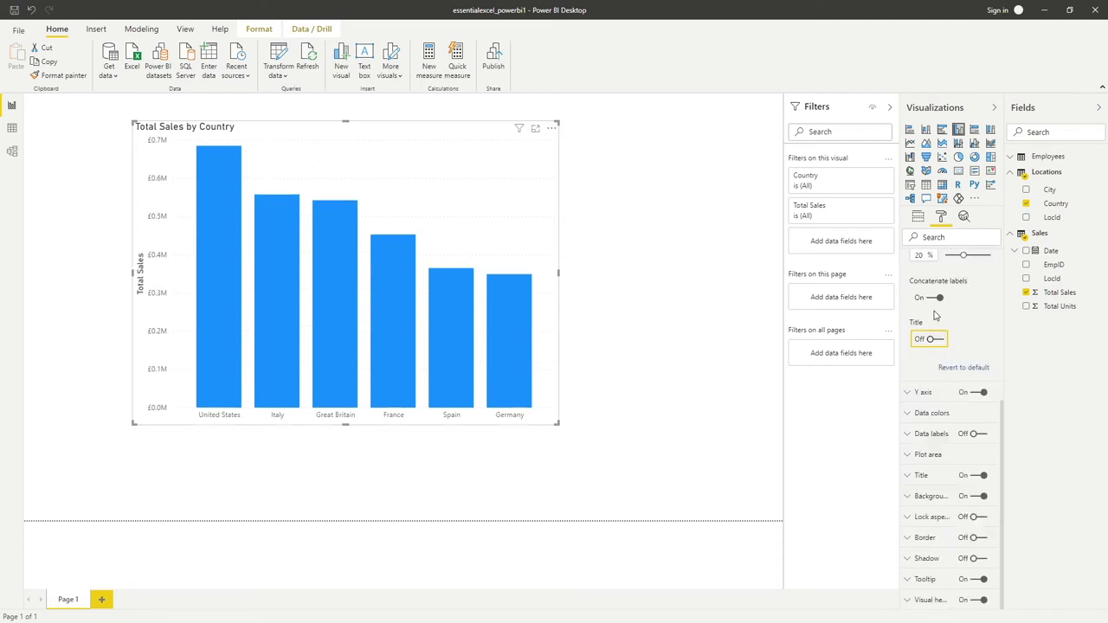
{"action": "scroll", "coordinate": [967, 337], "scroll_direction": "up", "scroll_amount": 5}
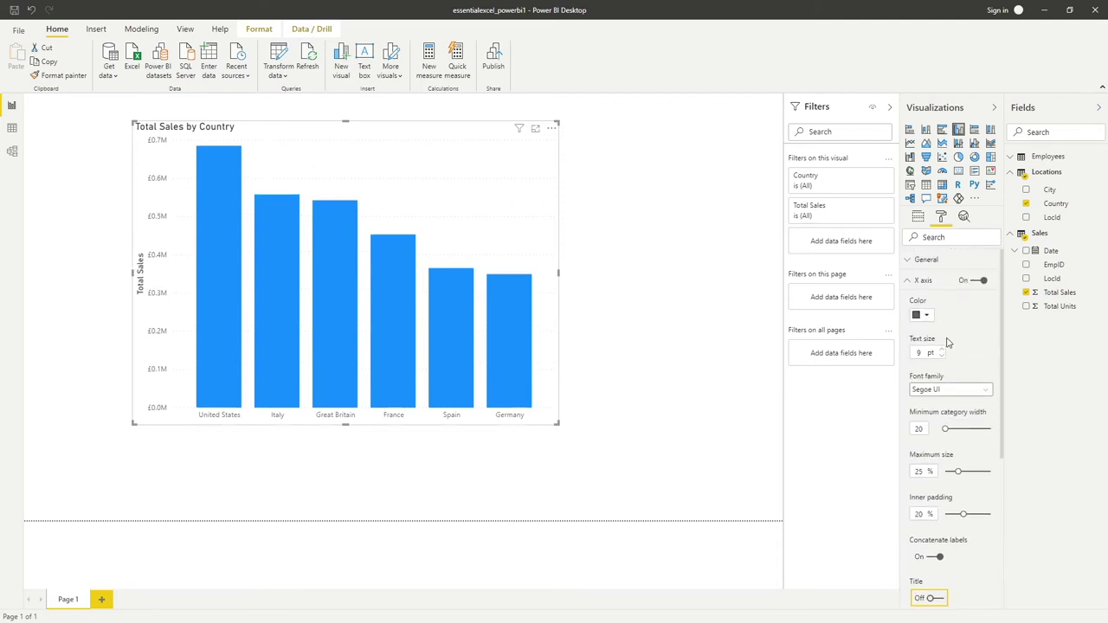
{"action": "left_click", "coordinate": [908, 281]}
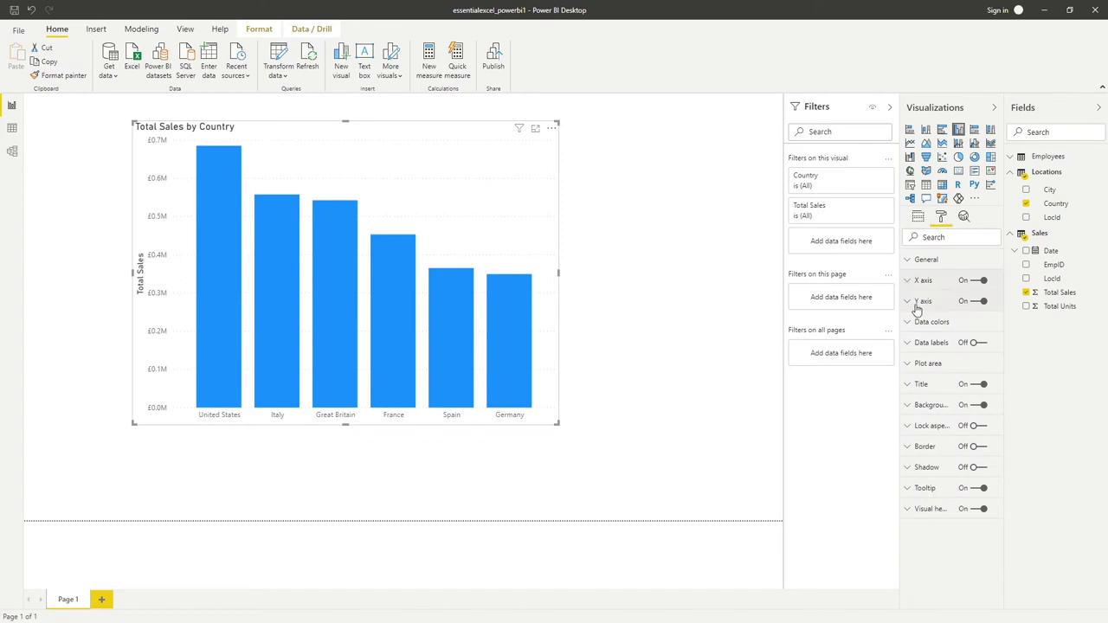
- Turn off the column chart's Y axis title and collapse the Y axis settings
{"action": "left_click", "coordinate": [908, 302]}
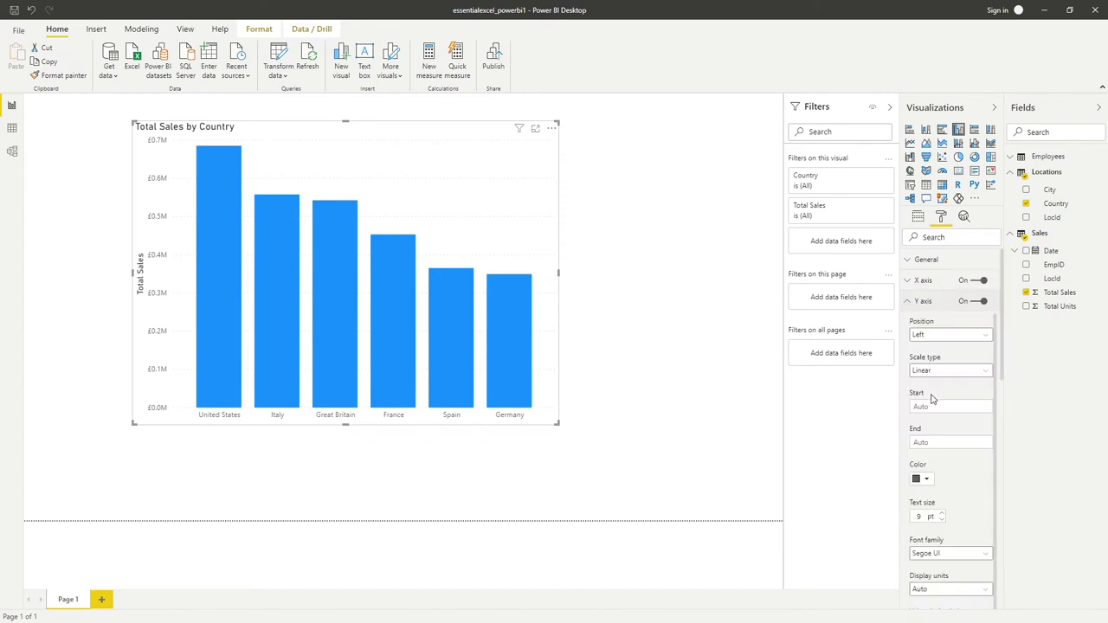
{"action": "scroll", "coordinate": [932, 394], "scroll_direction": "down", "scroll_amount": 1}
{"action": "scroll", "coordinate": [958, 516], "scroll_direction": "down", "scroll_amount": 6}
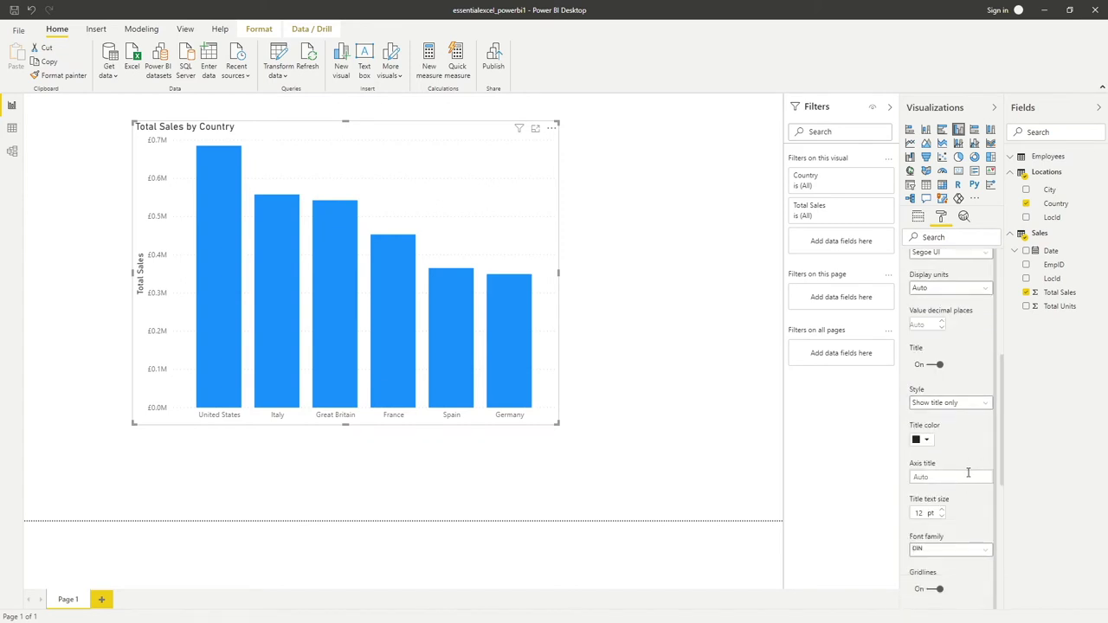
{"action": "scroll", "coordinate": [966, 478], "scroll_direction": "down", "scroll_amount": 4}
{"action": "scroll", "coordinate": [962, 476], "scroll_direction": "up", "scroll_amount": 6}
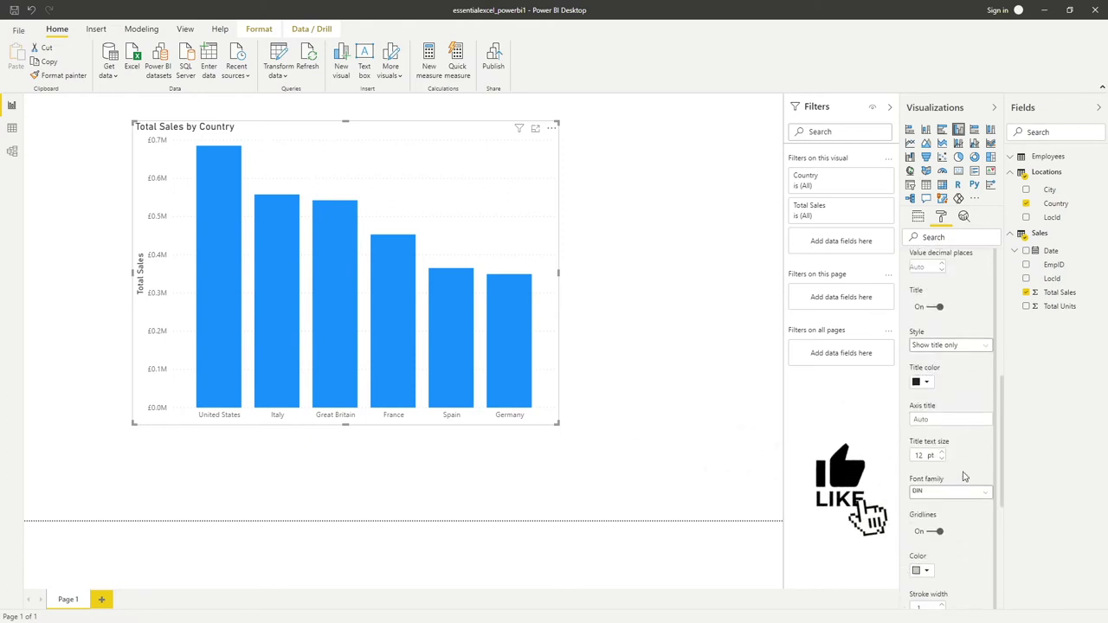
{"action": "left_click", "coordinate": [935, 308]}
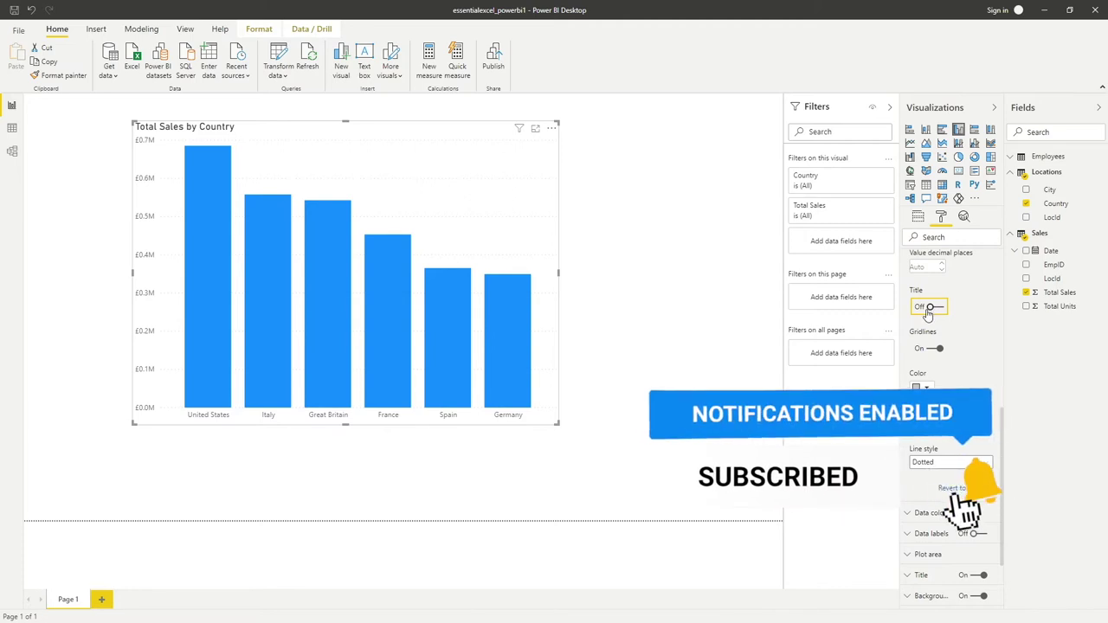
{"action": "scroll", "coordinate": [982, 312], "scroll_direction": "up", "scroll_amount": 3}
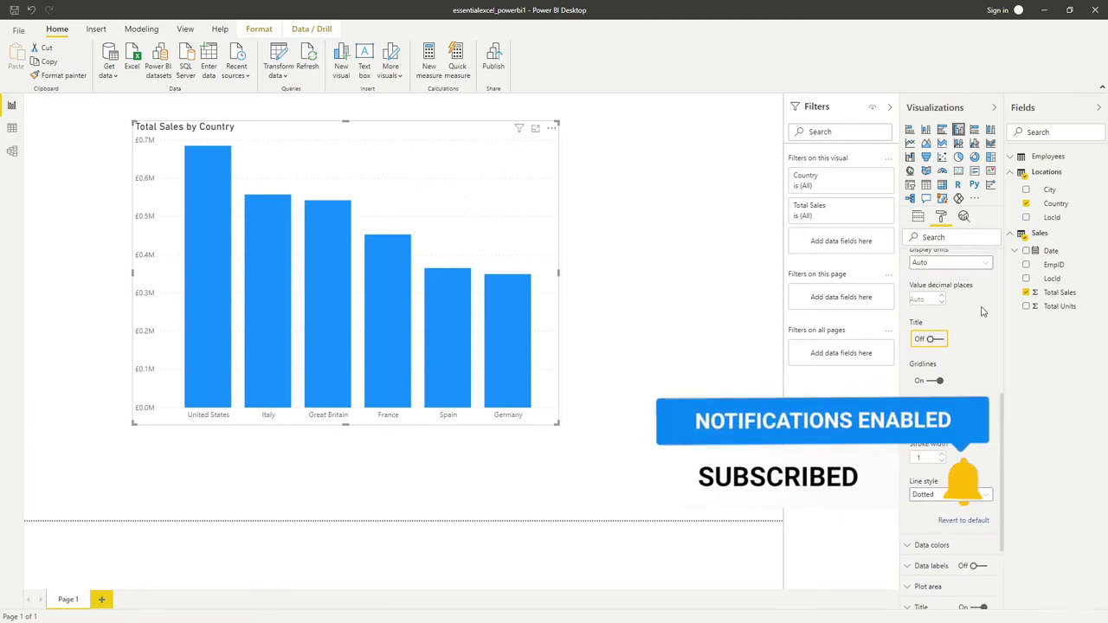
{"action": "scroll", "coordinate": [970, 312], "scroll_direction": "up", "scroll_amount": 1}
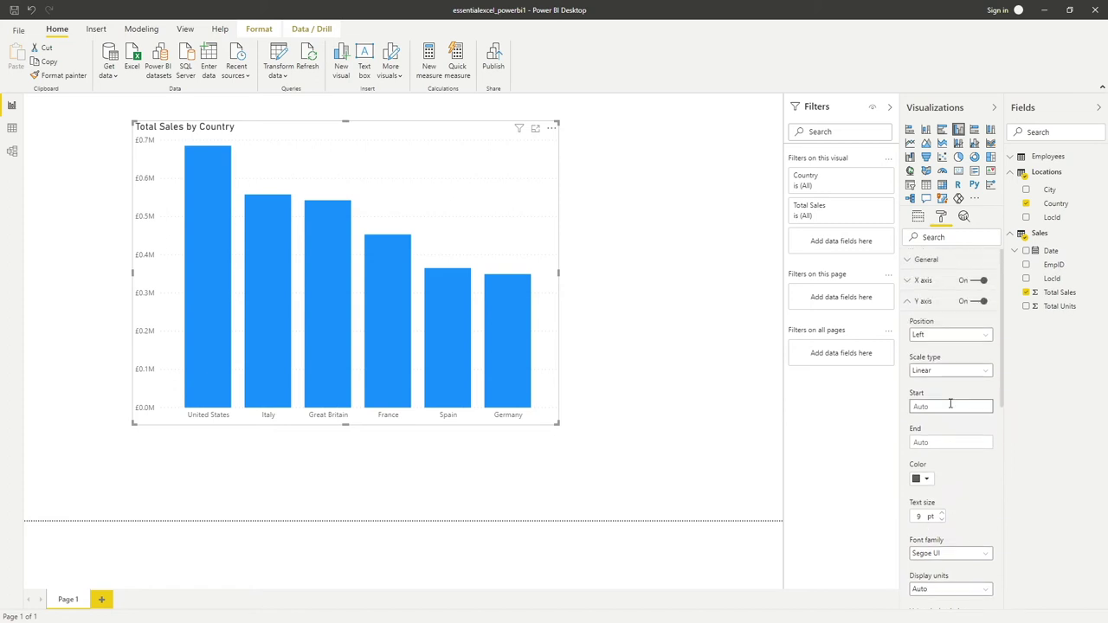
{"action": "left_click", "coordinate": [923, 305]}
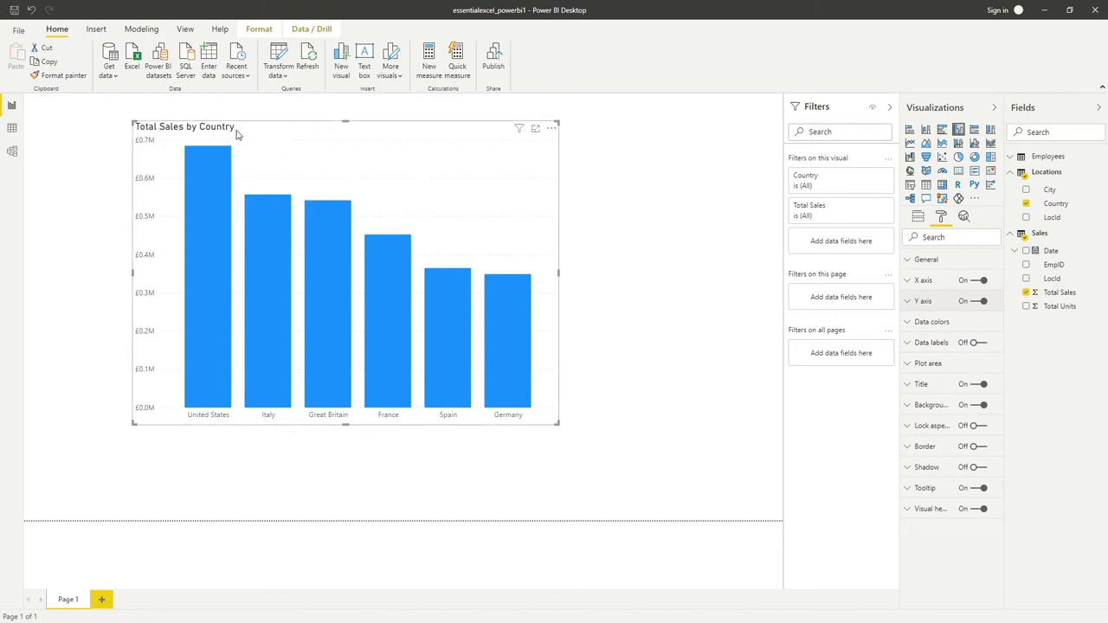
- Toggle the chart title off and back on, and shorten its text to "Sales by Country"
{"action": "left_click", "coordinate": [976, 386]}
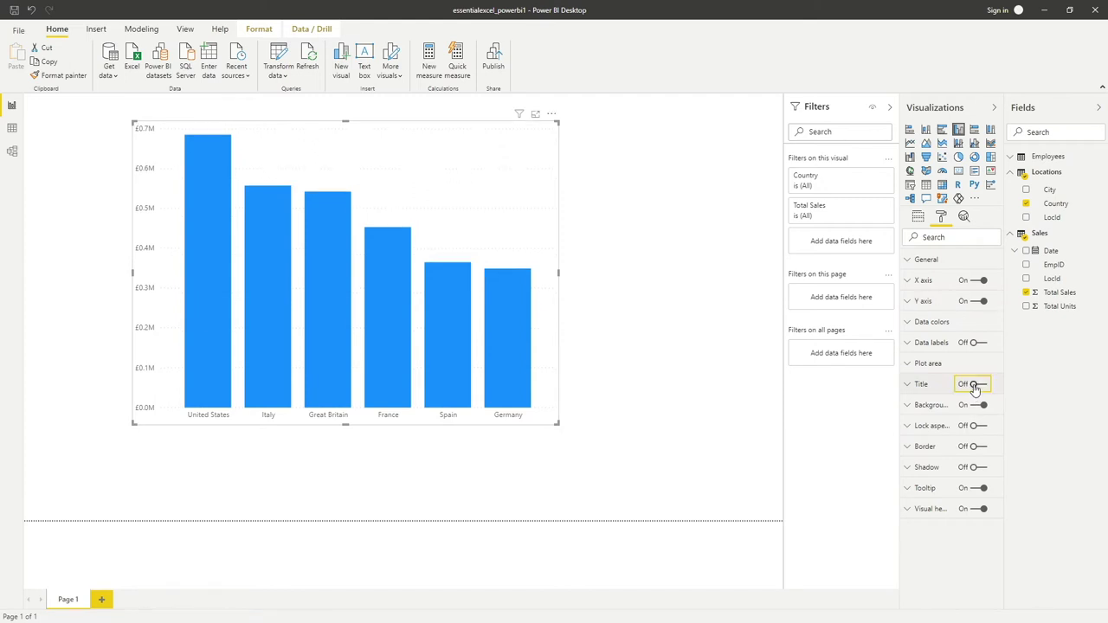
{"action": "left_click", "coordinate": [975, 386]}
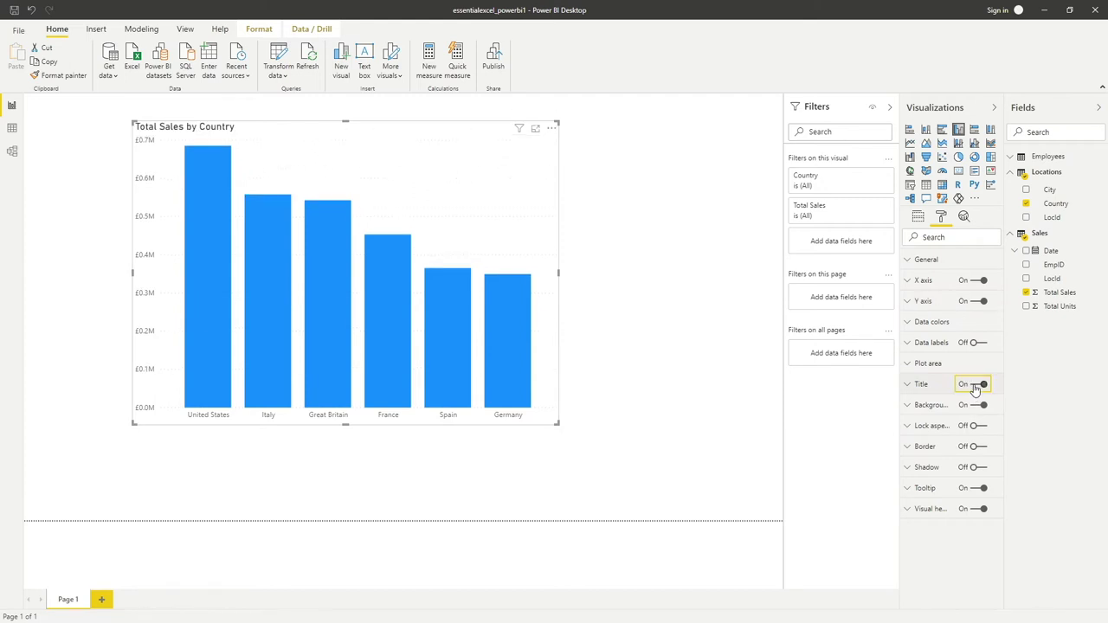
{"action": "left_click", "coordinate": [913, 384]}
{"action": "scroll", "coordinate": [922, 397], "scroll_direction": "down", "scroll_amount": 1}
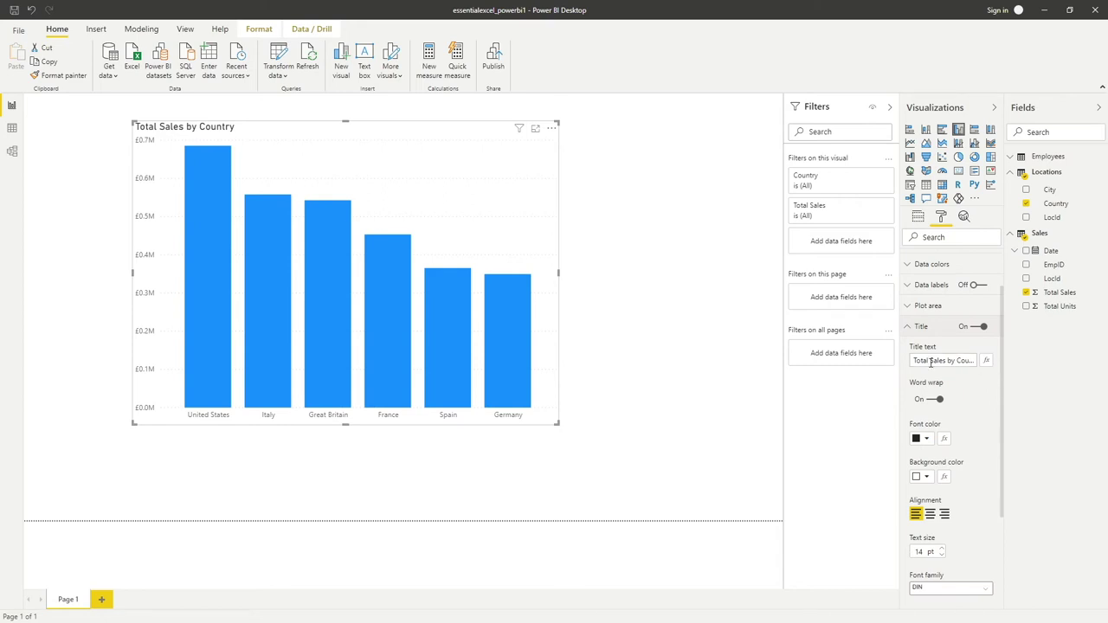
{"action": "left_click", "coordinate": [931, 362]}
{"action": "left_click_drag", "start_coordinate": [930, 362], "coordinate": [879, 364]}
{"action": "key", "text": "BackSpace"}
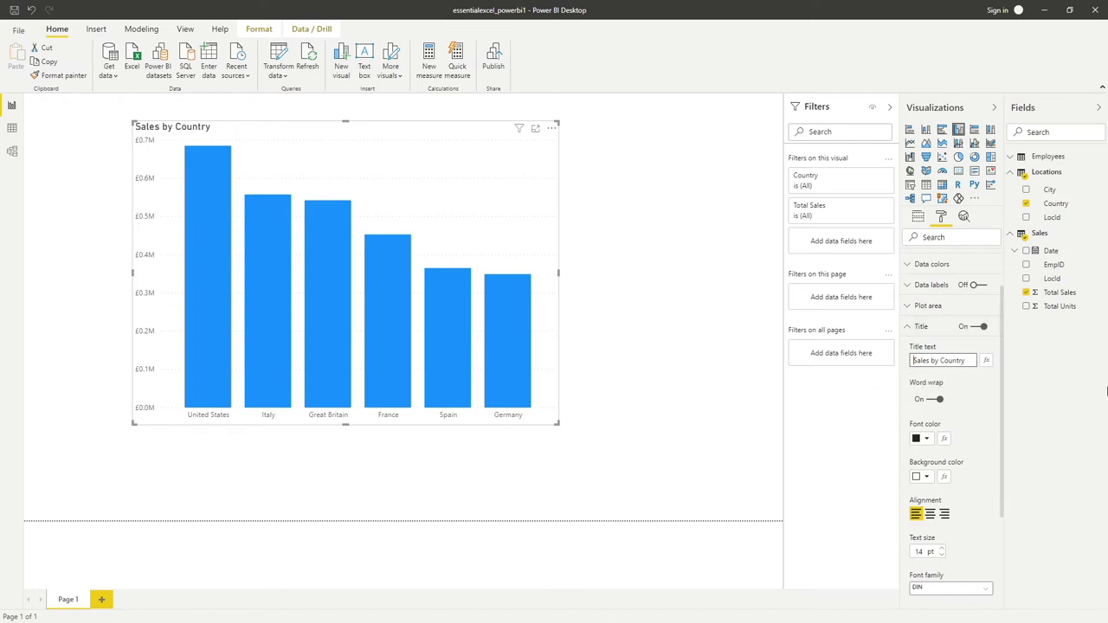
{"action": "left_click", "coordinate": [993, 370]}
- Examine the conditional formatting options for the chart's title text and close them without applying anything
{"action": "left_click", "coordinate": [987, 361]}
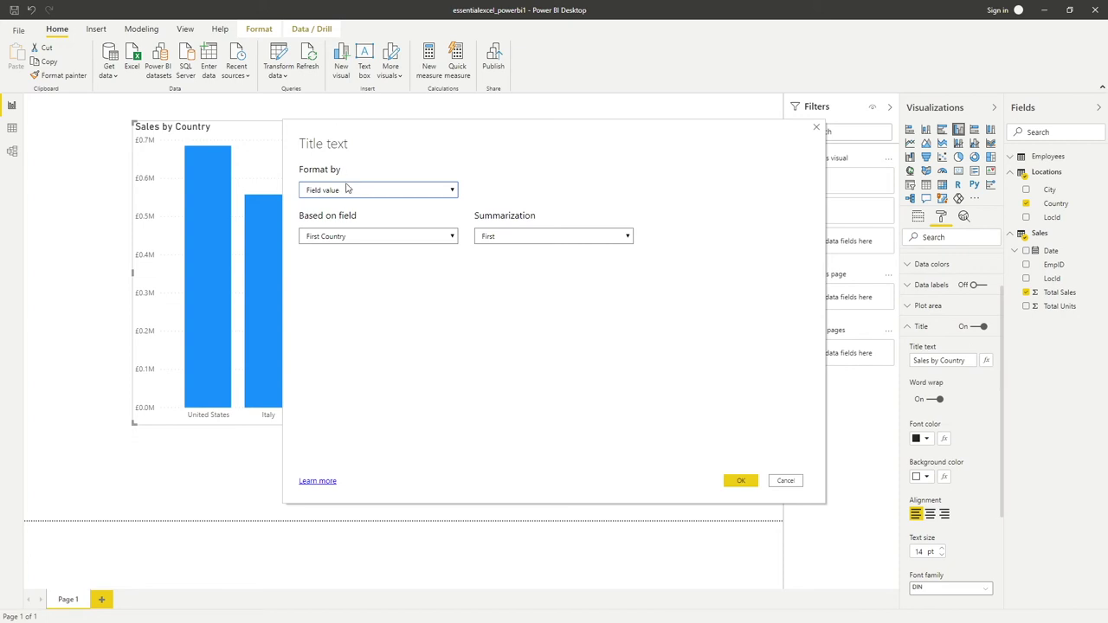
{"action": "left_click", "coordinate": [792, 483]}
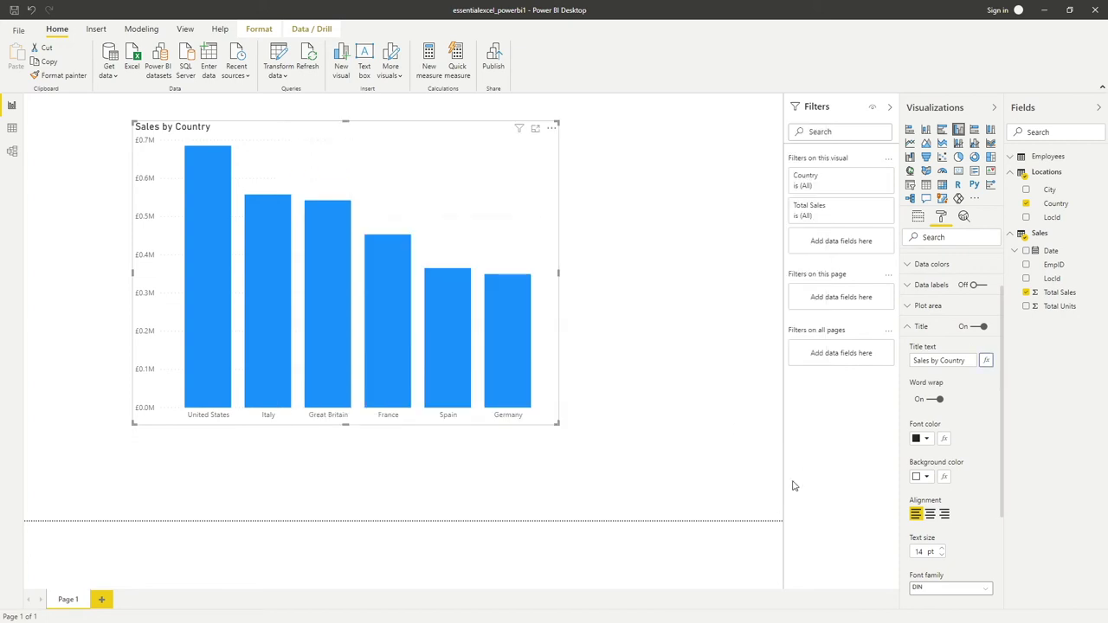
{"action": "left_click", "coordinate": [988, 362]}
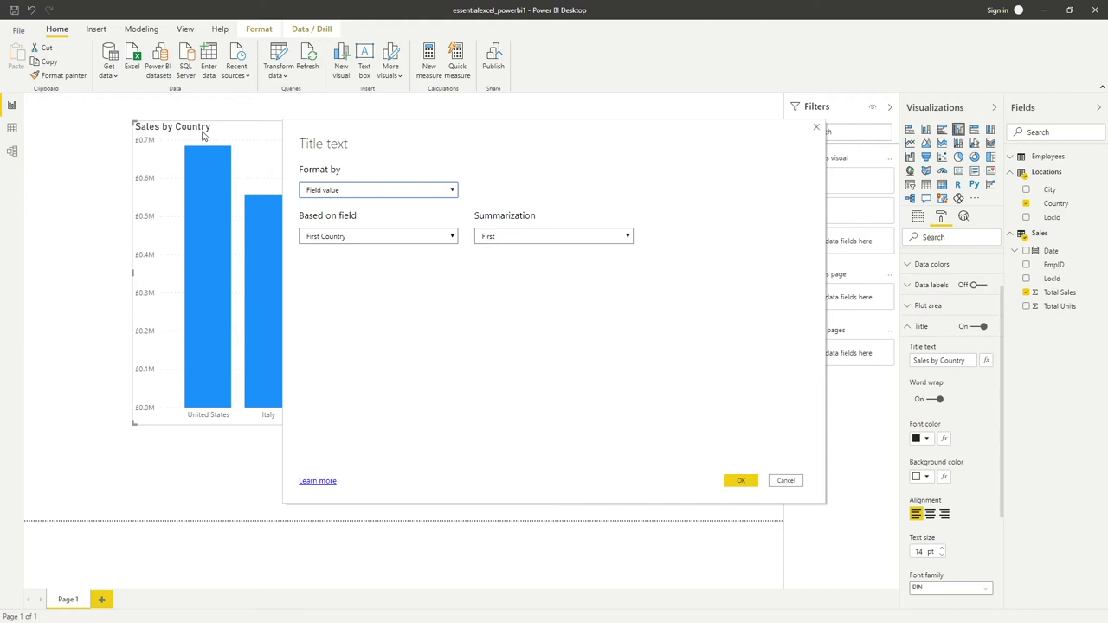
{"action": "left_click", "coordinate": [797, 483]}
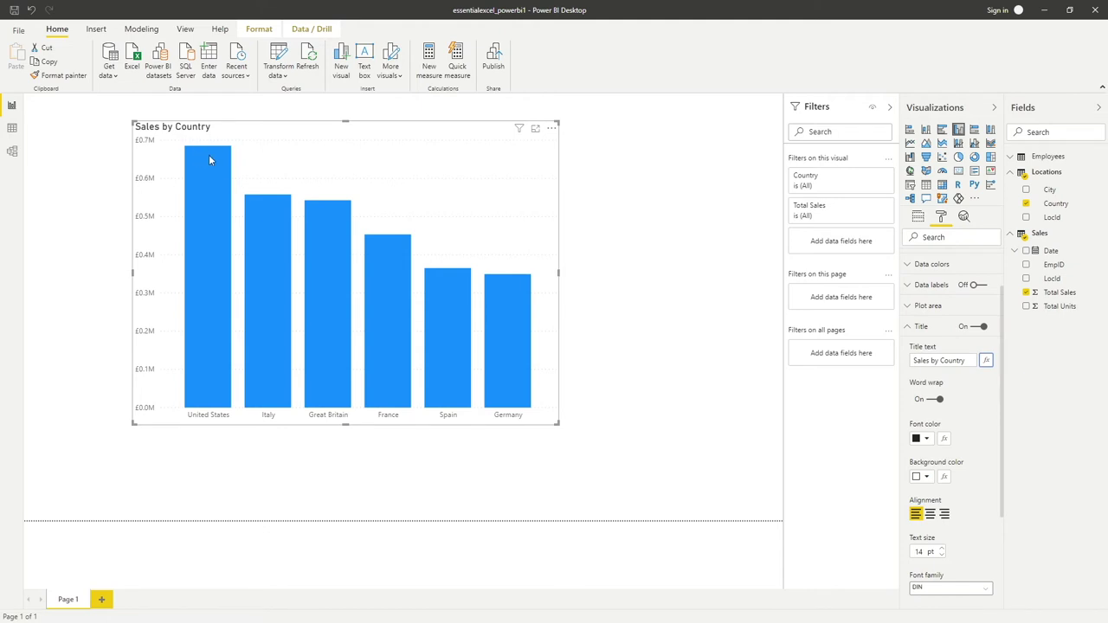
- Set the column chart's sort order to ascending and sort the columns by Country
{"action": "mouse_move", "coordinate": [510, 314]}
{"action": "mouse_move", "coordinate": [205, 156]}
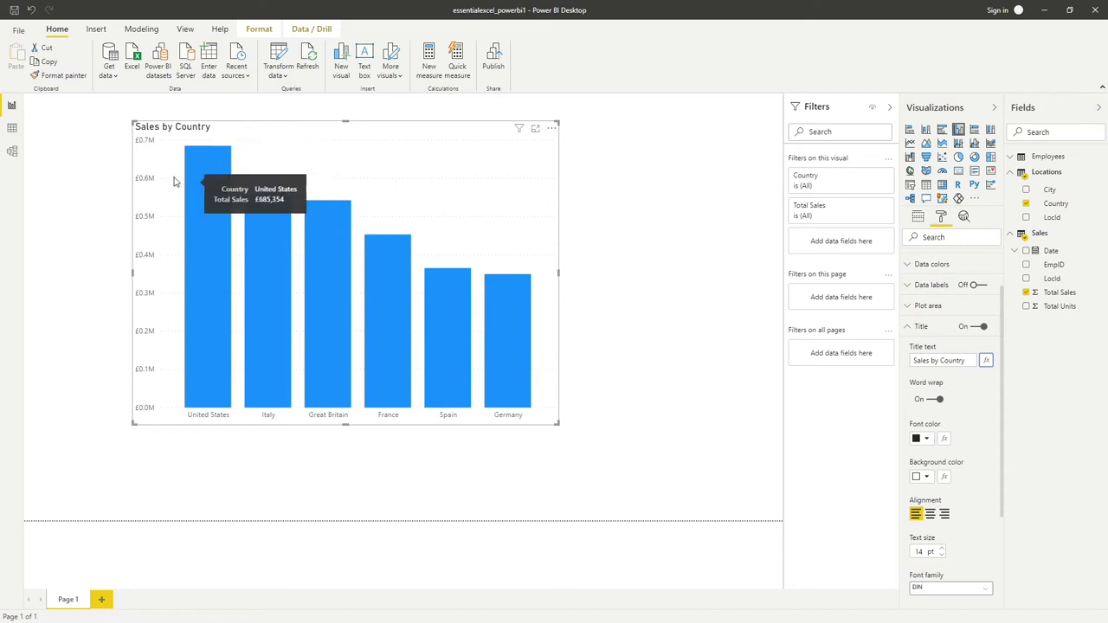
{"action": "left_click", "coordinate": [552, 129]}
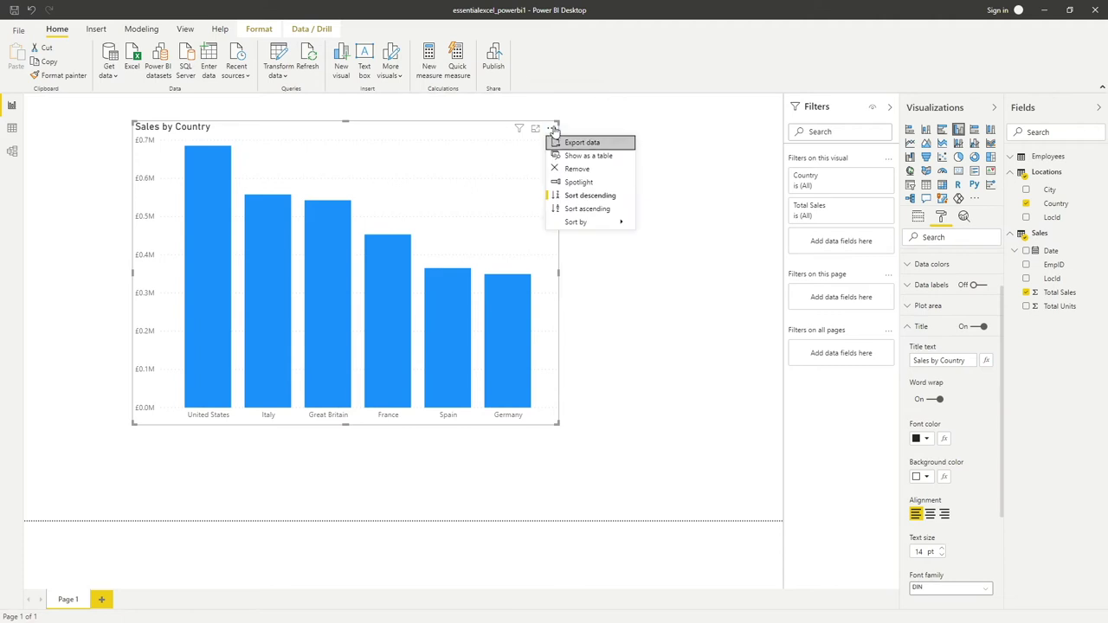
{"action": "left_click", "coordinate": [569, 210]}
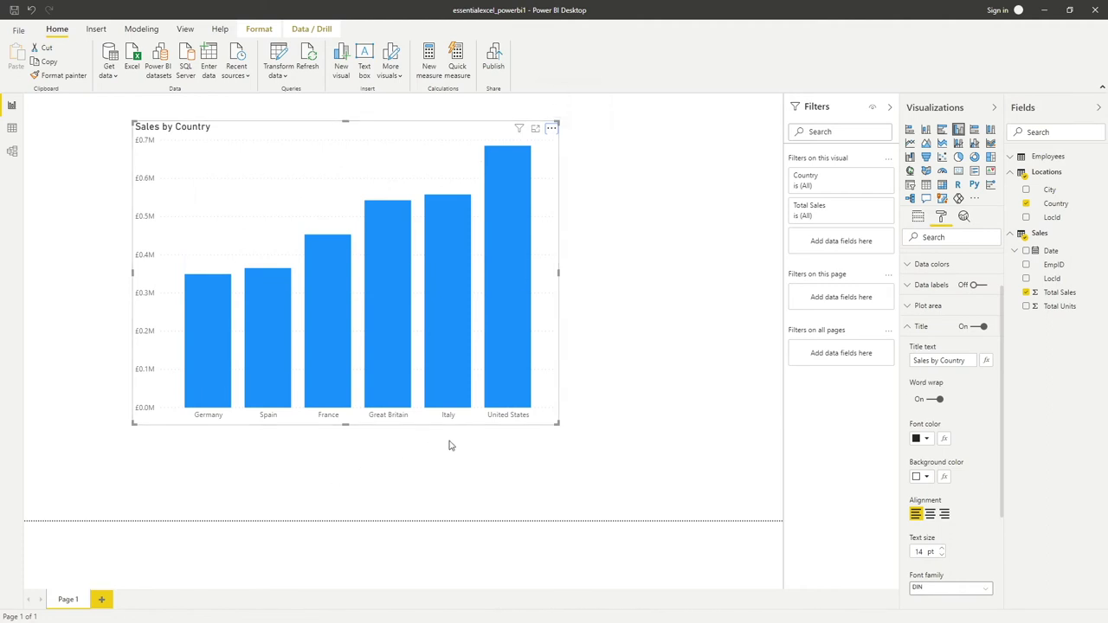
{"action": "left_click", "coordinate": [551, 130]}
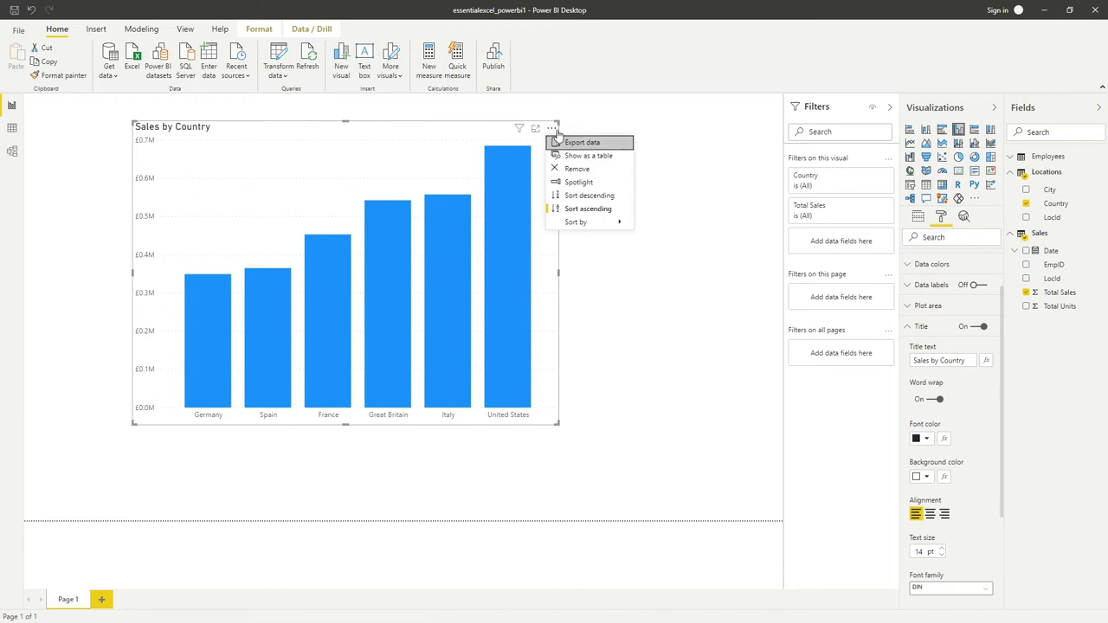
{"action": "mouse_move", "coordinate": [573, 224]}
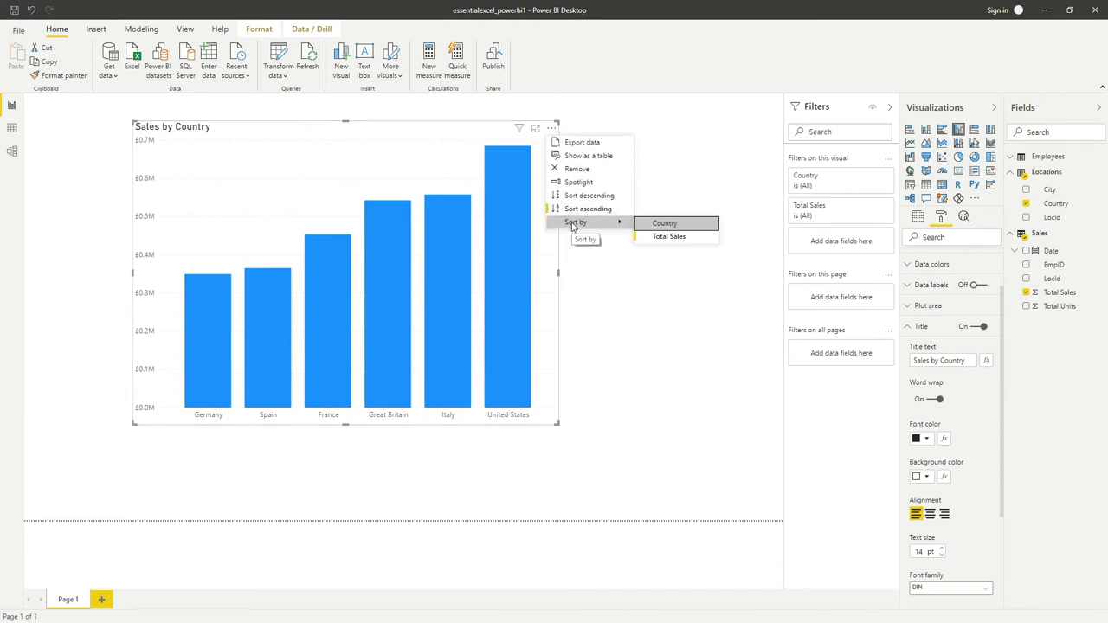
{"action": "left_click", "coordinate": [681, 230]}
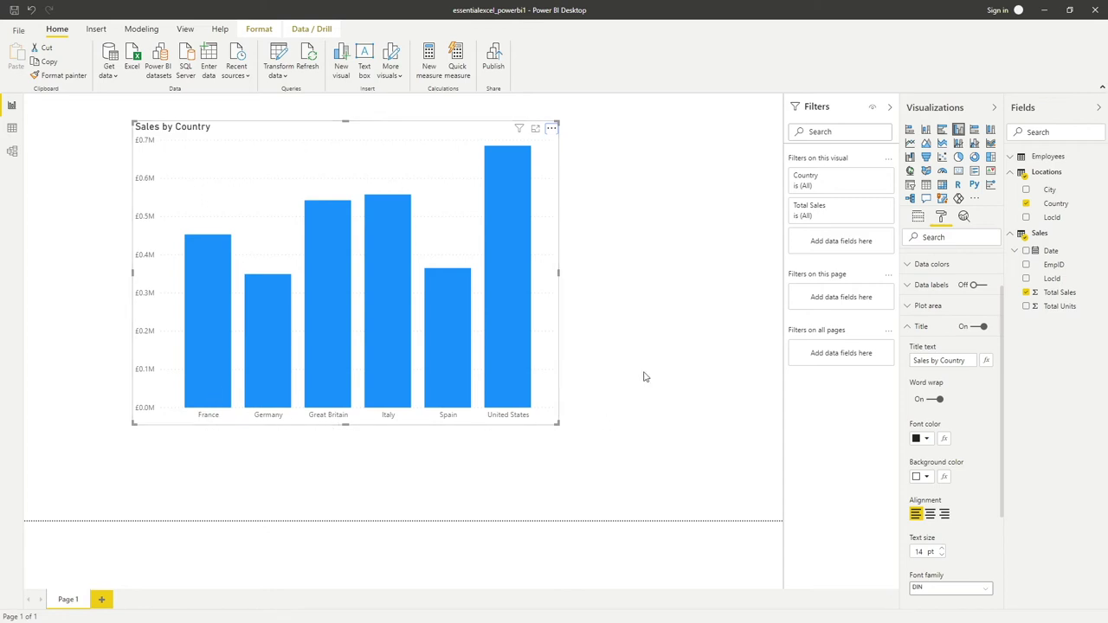
{"action": "left_click", "coordinate": [552, 129]}
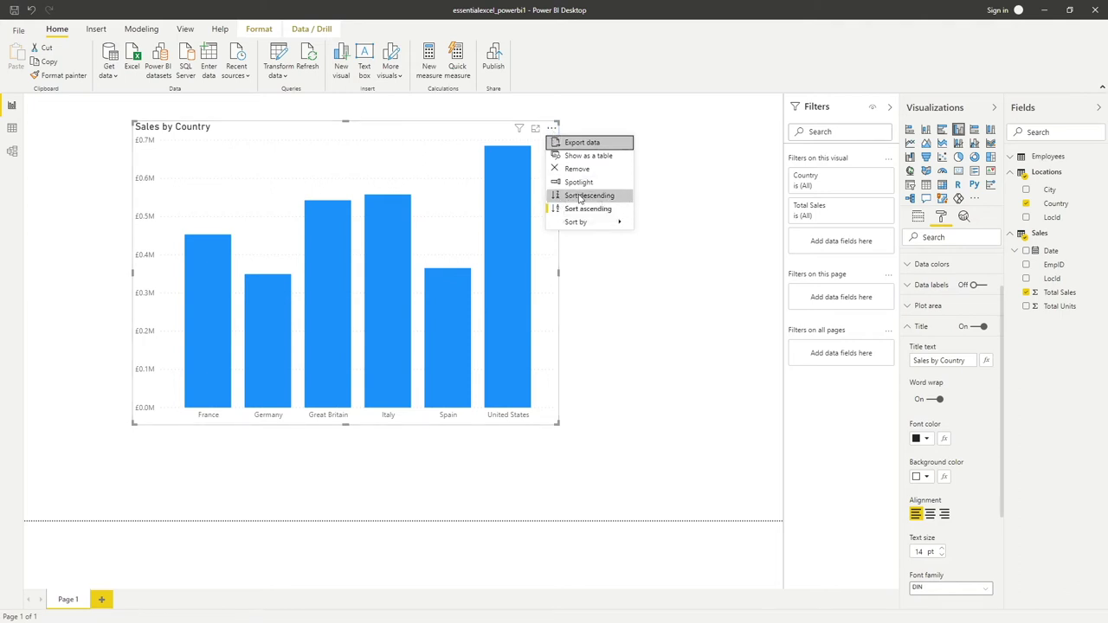
{"action": "left_click", "coordinate": [722, 206]}
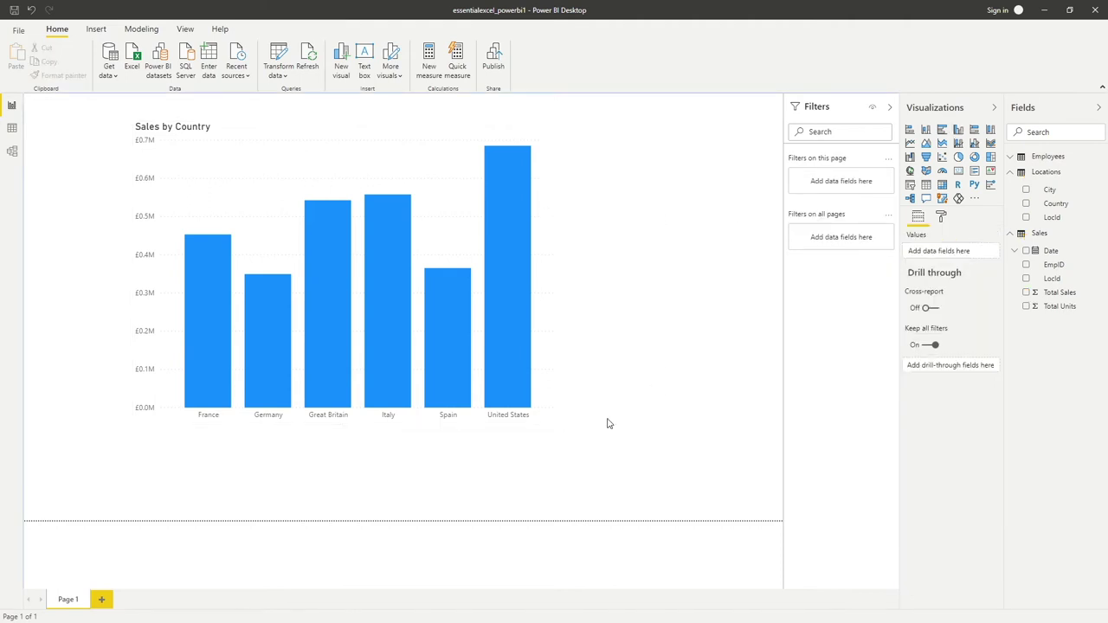
- Select the Sales by Country column chart and turn on its data labels
{"action": "left_click", "coordinate": [461, 138]}
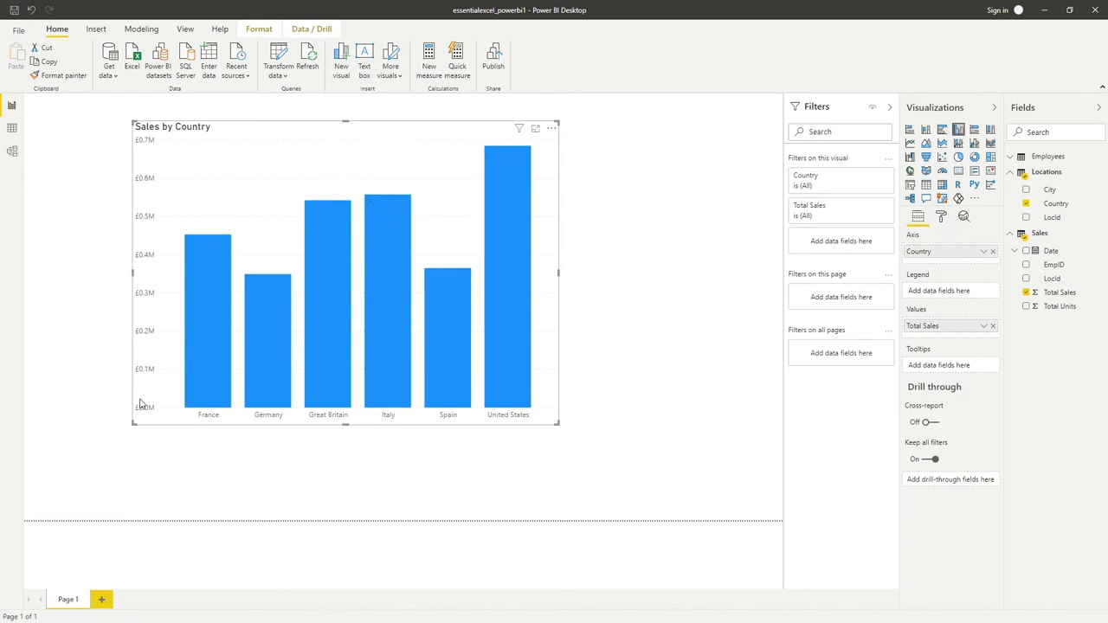
{"action": "left_click", "coordinate": [942, 217]}
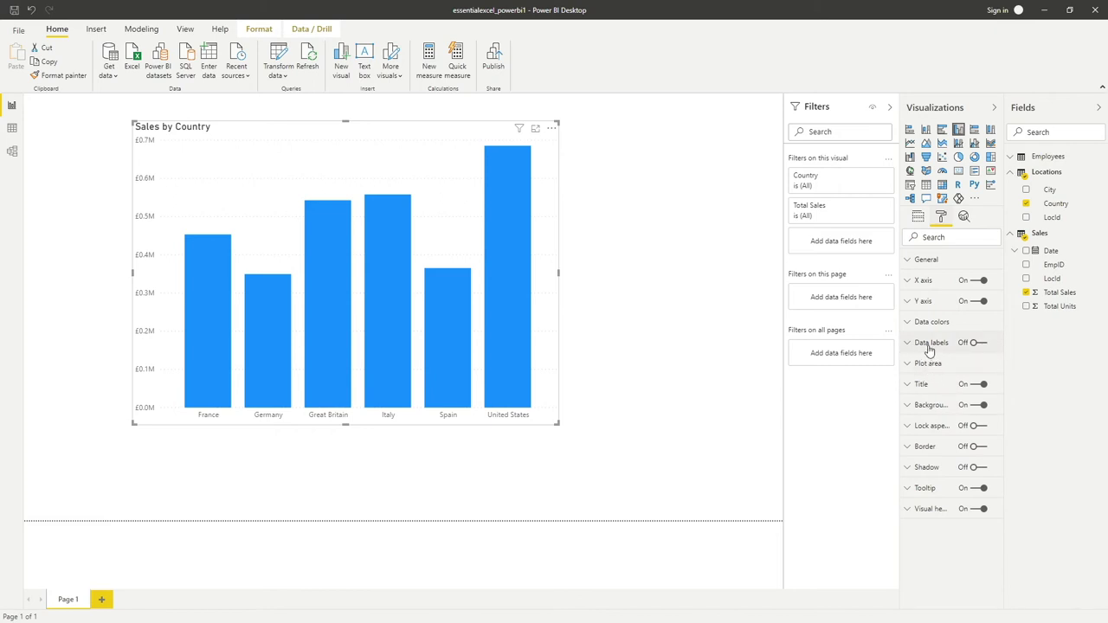
{"action": "left_click", "coordinate": [976, 344]}
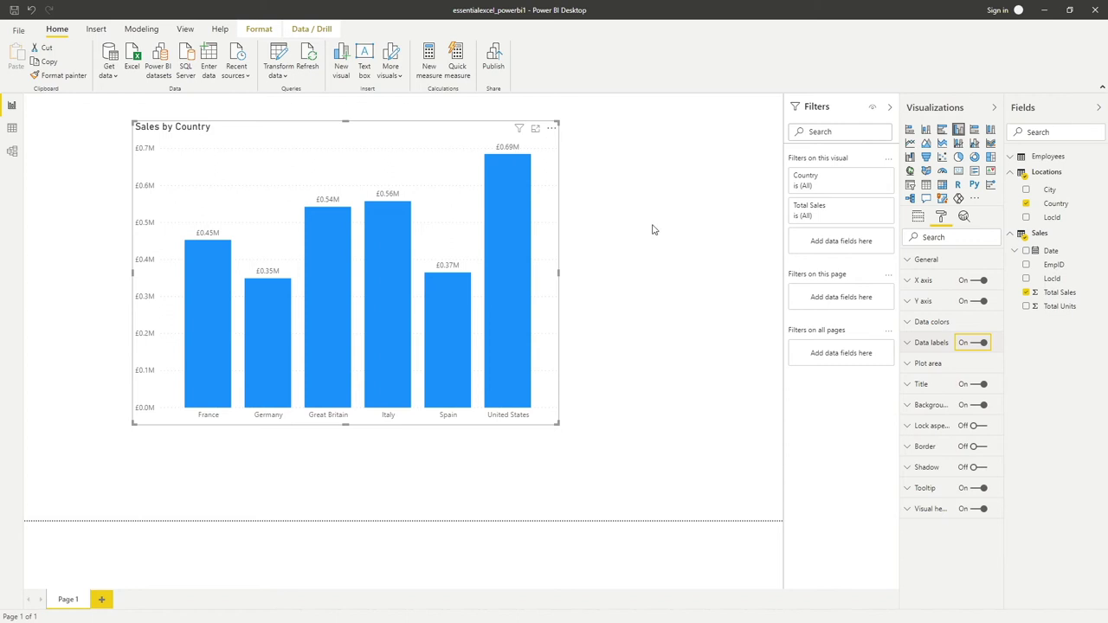
- Set the display units of the chart's data labels to None
{"action": "left_click", "coordinate": [911, 350]}
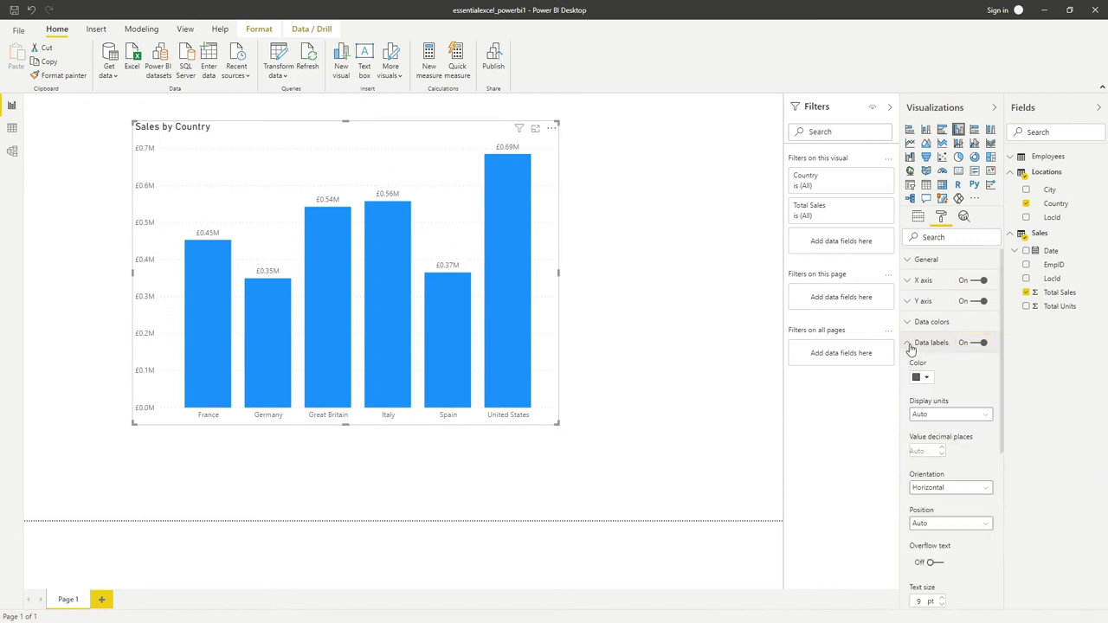
{"action": "scroll", "coordinate": [992, 390], "scroll_direction": "down", "scroll_amount": 3}
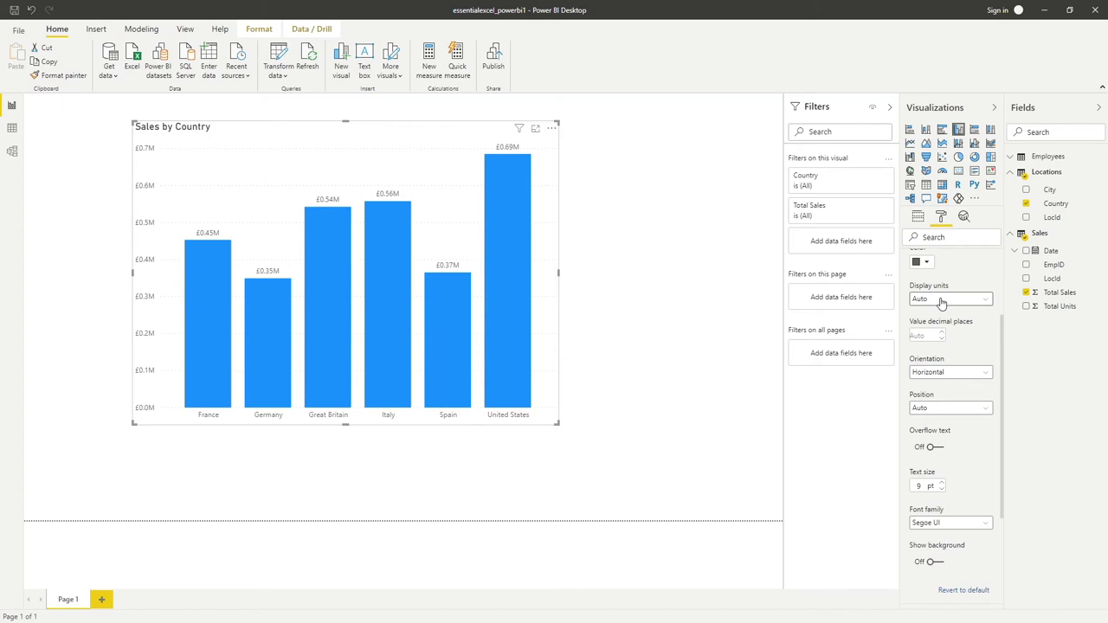
{"action": "left_click", "coordinate": [942, 299]}
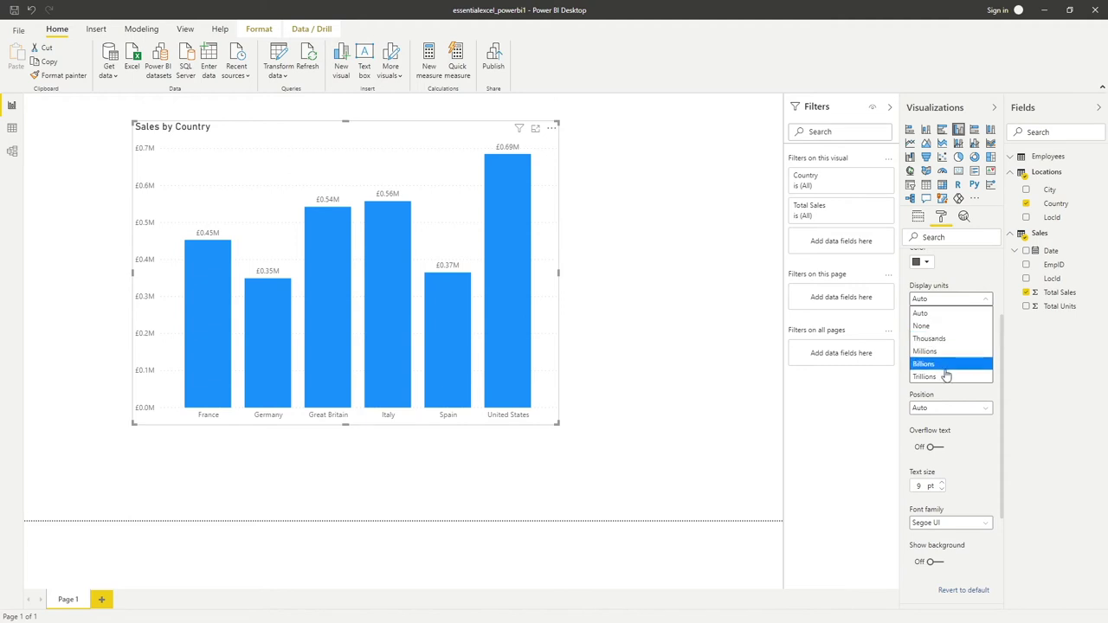
{"action": "left_click", "coordinate": [941, 327]}
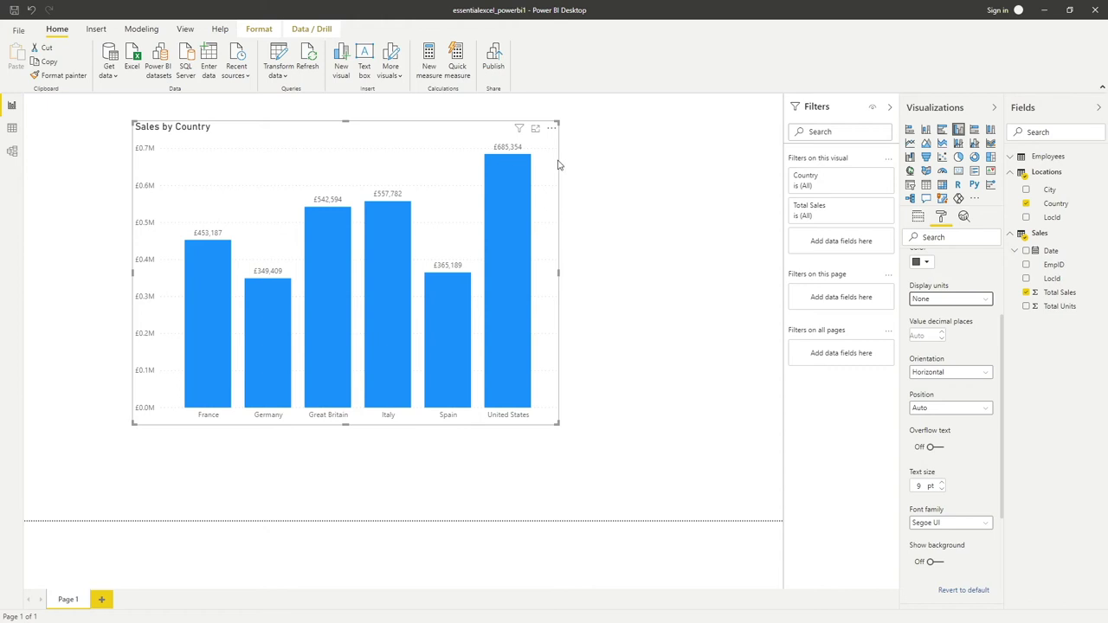
- Try Thousands as the data labels' display units and set the units back to None
{"action": "left_click", "coordinate": [975, 300]}
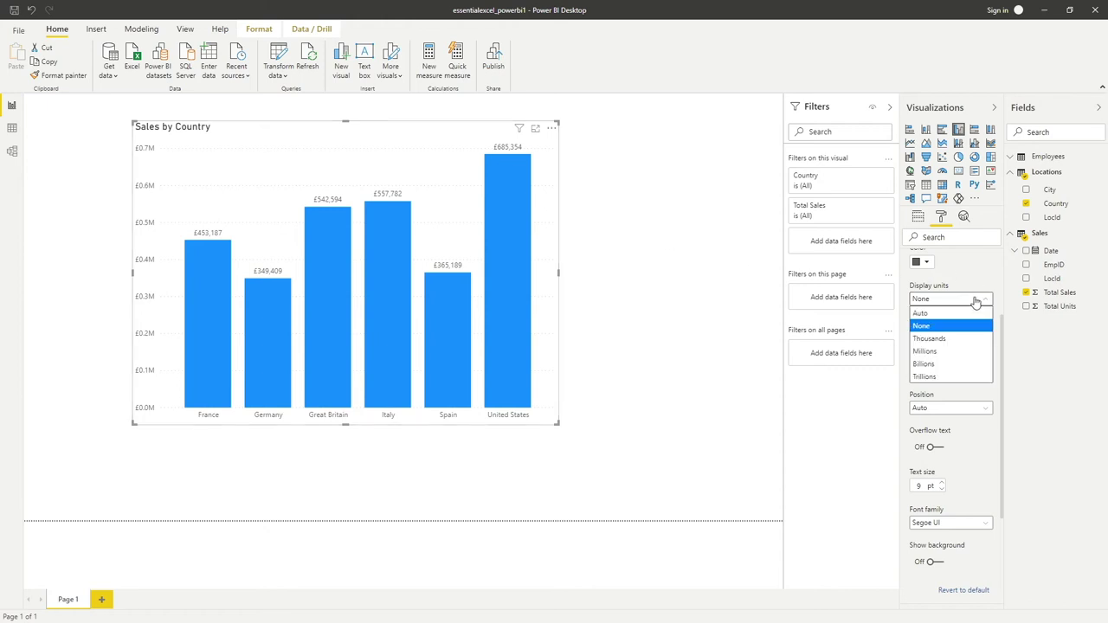
{"action": "left_click", "coordinate": [953, 344]}
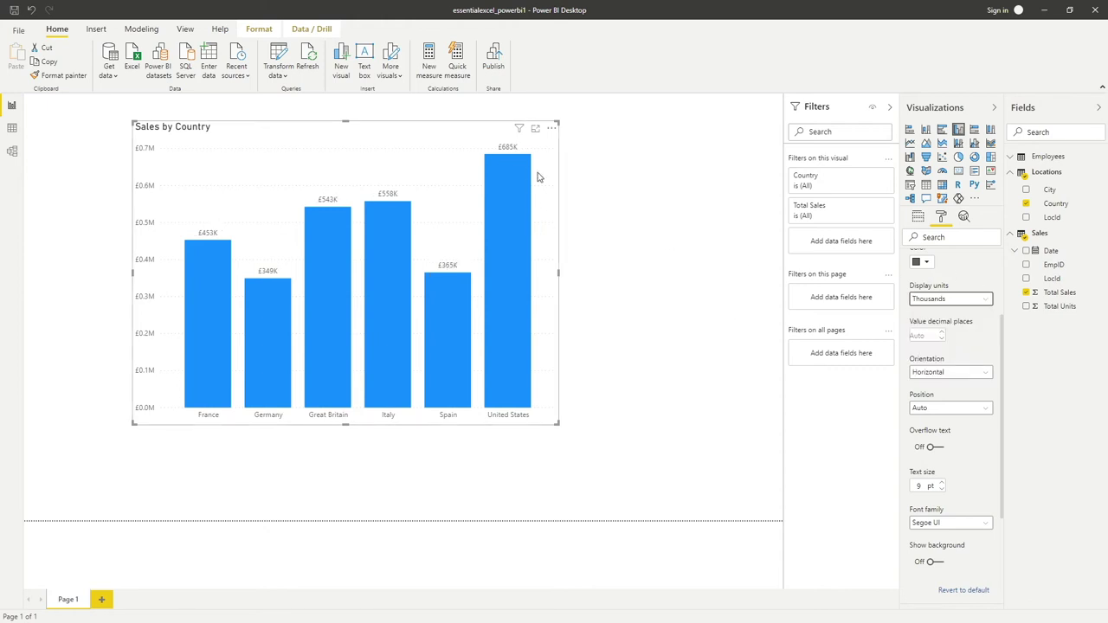
{"action": "mouse_move", "coordinate": [530, 166]}
{"action": "left_click", "coordinate": [983, 300]}
{"action": "left_click", "coordinate": [925, 326]}
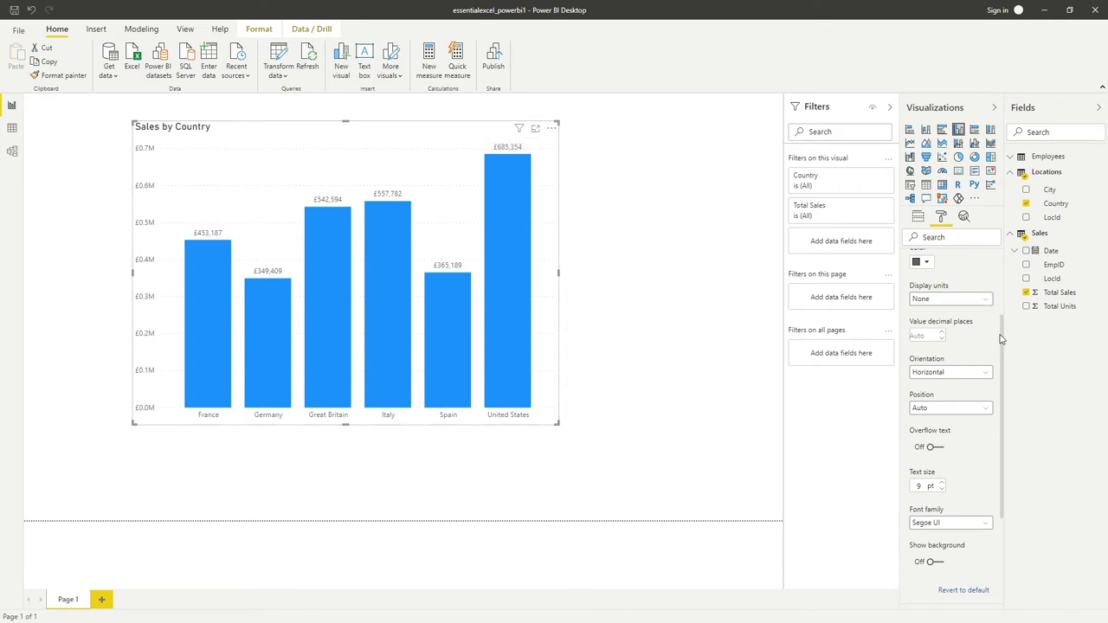
- Move the column chart to the report page's upper-left corner and shrink it to just over half its width
{"action": "left_click", "coordinate": [919, 217]}
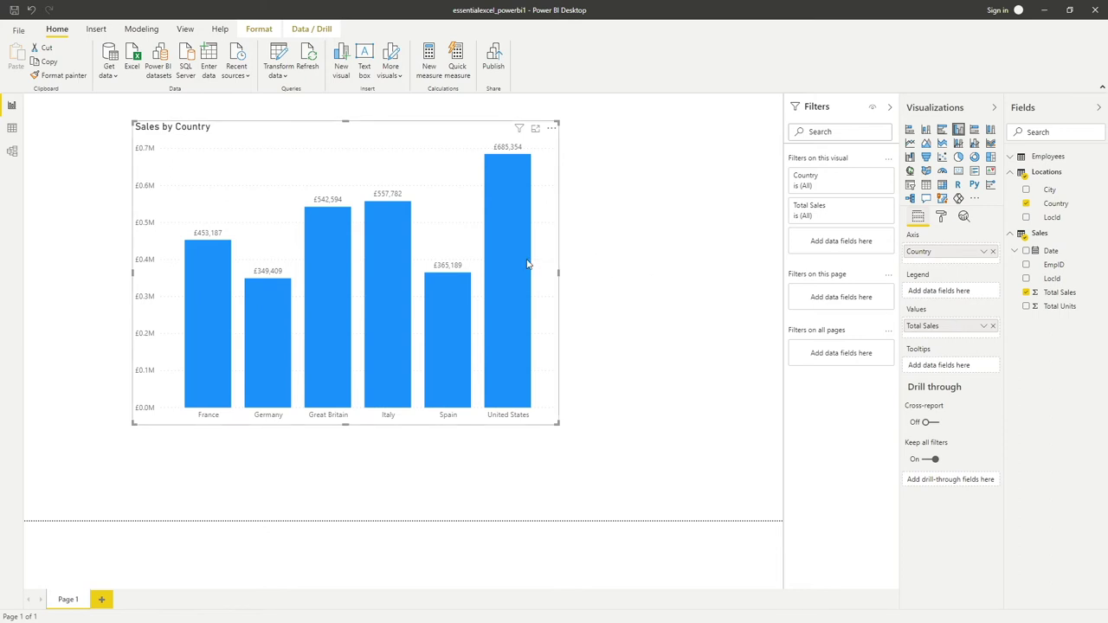
{"action": "left_click_drag", "start_coordinate": [399, 131], "coordinate": [311, 115]}
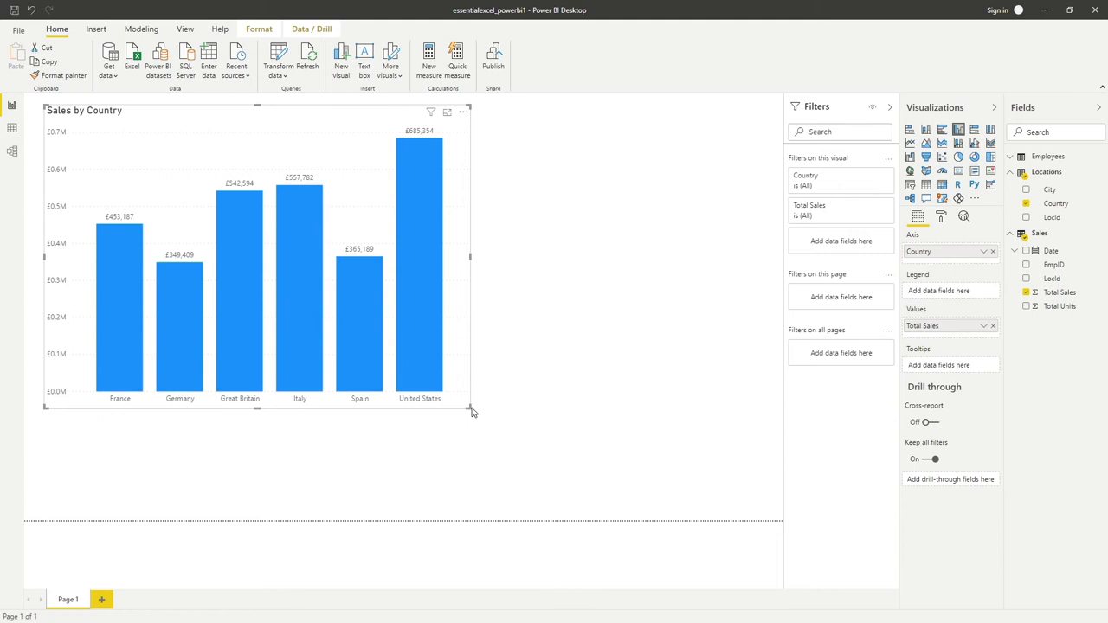
{"action": "left_click_drag", "start_coordinate": [468, 407], "coordinate": [289, 289]}
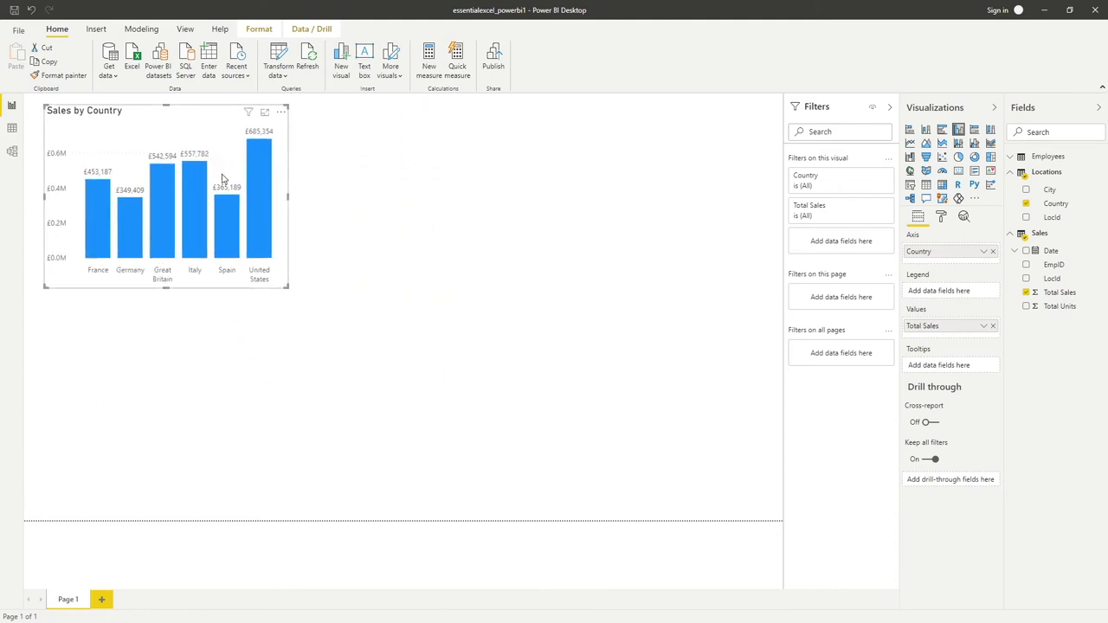
- Duplicate the Sales by Country chart and place the copy beside the original at the same height
{"action": "key", "text": "ctrl+c"}
{"action": "key", "text": "ctrl+v"}
{"action": "left_click_drag", "start_coordinate": [205, 122], "coordinate": [489, 121]}
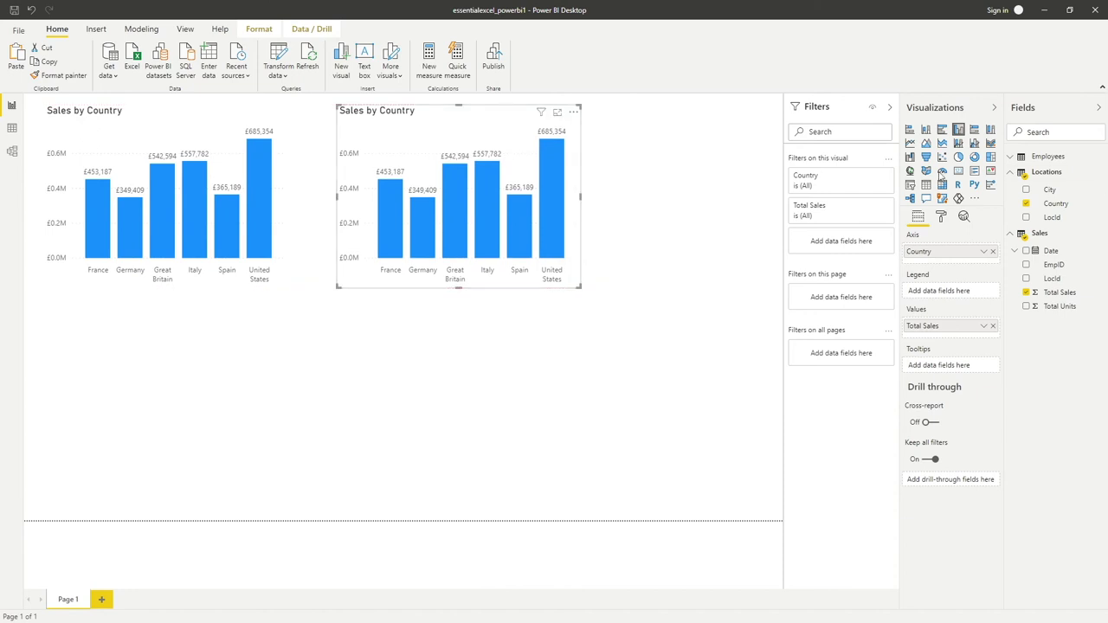
- Replace Country with City on the copied chart's axis and widen the chart toward the page's edge
{"action": "left_click_drag", "start_coordinate": [1051, 190], "coordinate": [997, 254]}
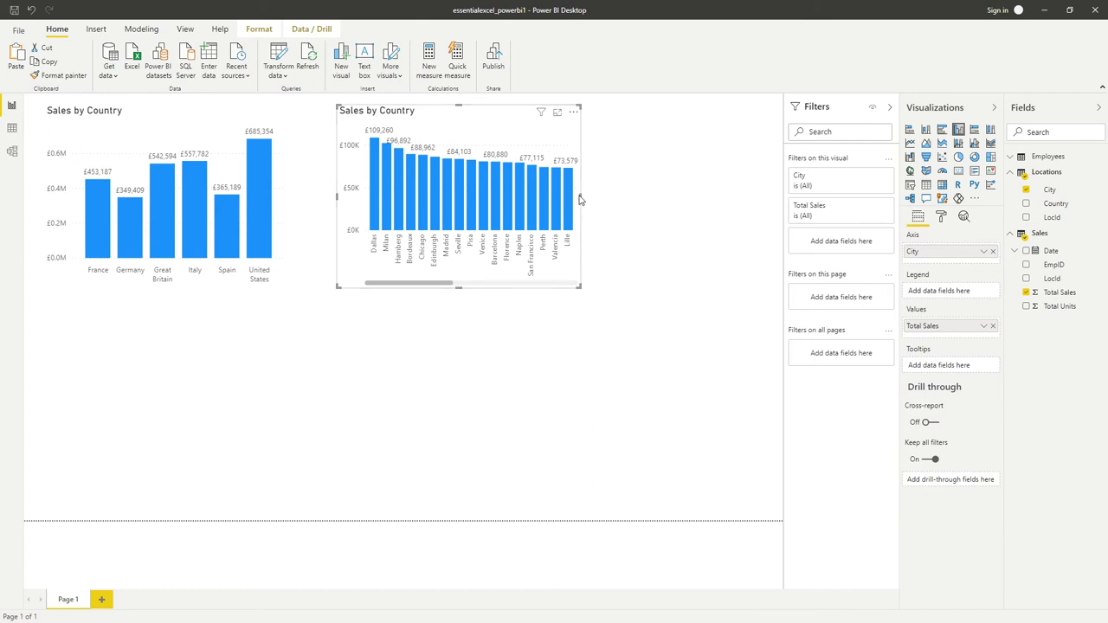
{"action": "left_click_drag", "start_coordinate": [580, 200], "coordinate": [712, 202]}
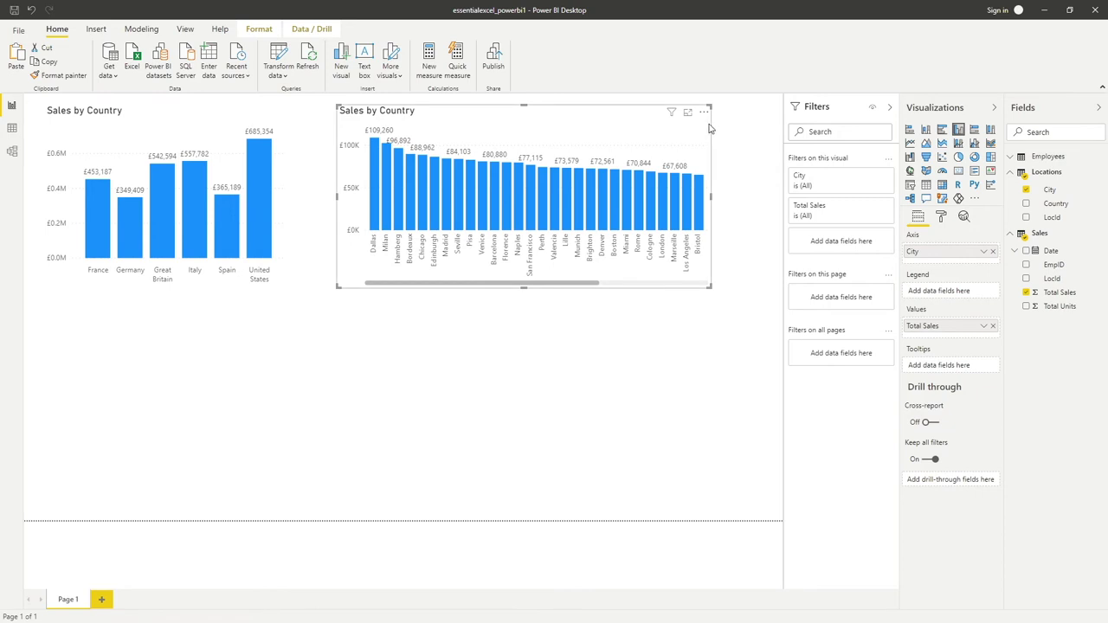
- Set the city chart's sort order to ascending and sort its columns by City
{"action": "left_click", "coordinate": [706, 119]}
{"action": "left_click", "coordinate": [730, 193]}
{"action": "left_click", "coordinate": [706, 113]}
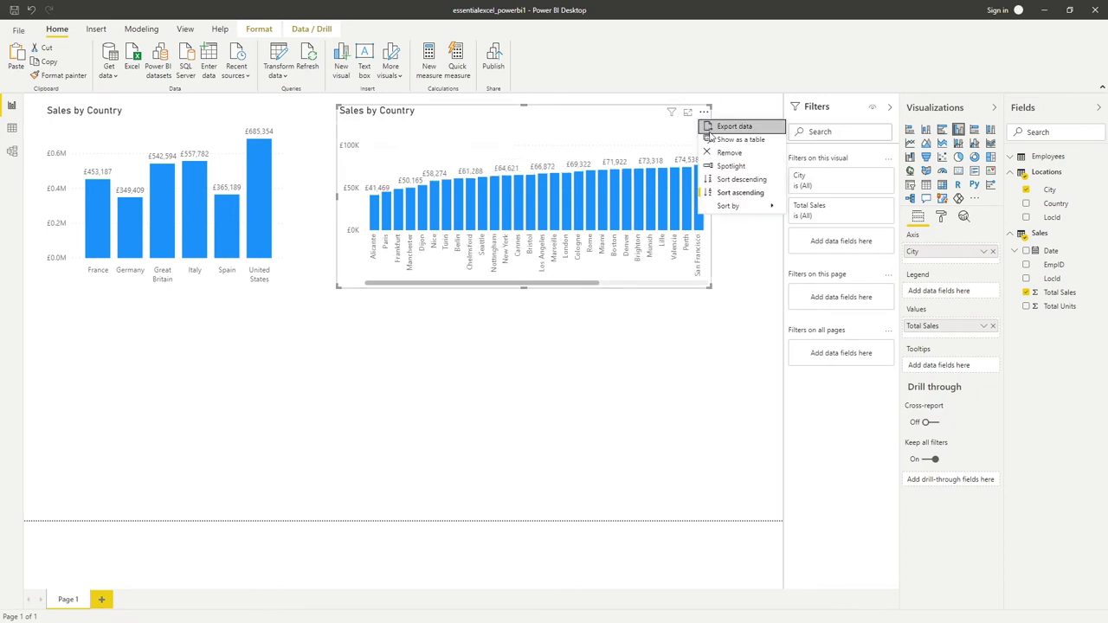
{"action": "mouse_move", "coordinate": [732, 208]}
{"action": "left_click", "coordinate": [825, 209]}
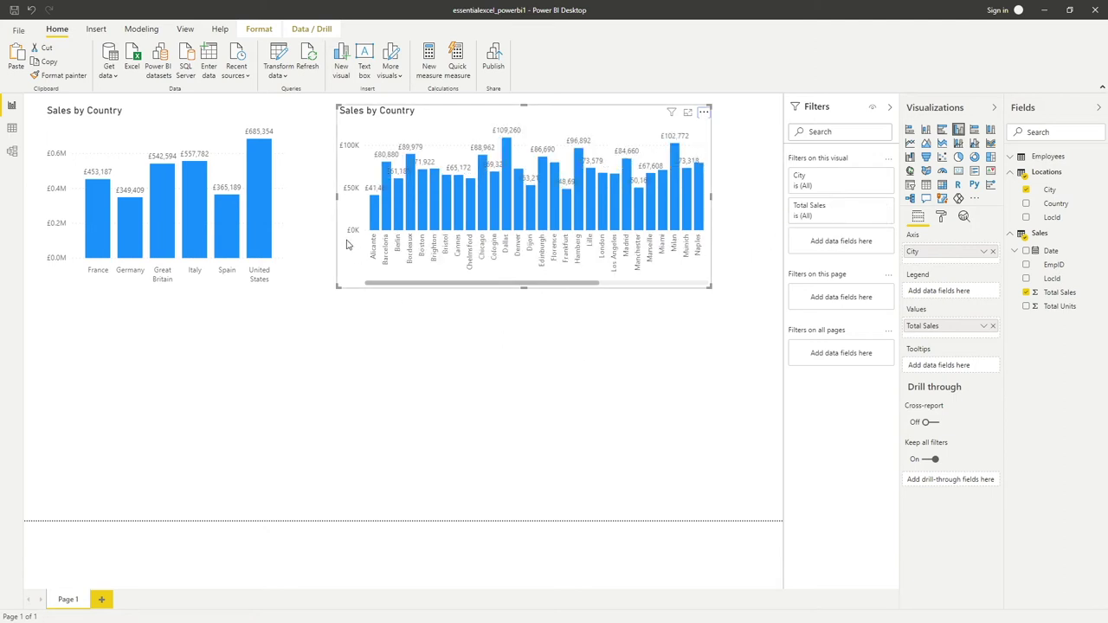
{"action": "left_click_drag", "start_coordinate": [447, 288], "coordinate": [390, 281]}
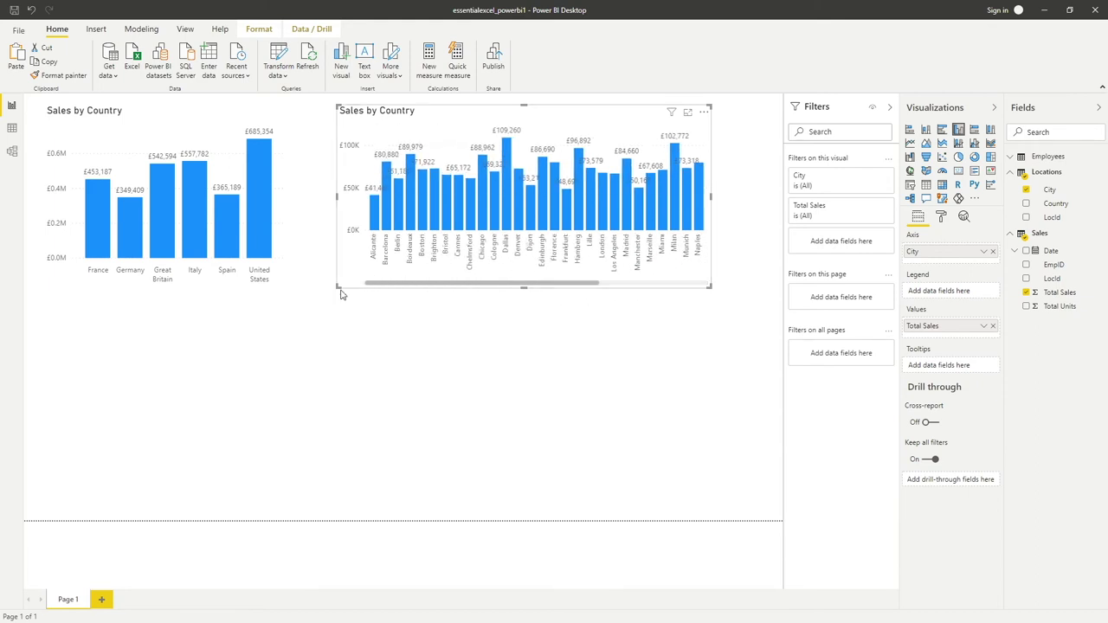
- Select the France column to examine how it cross-highlights the city chart, and clear the selection
{"action": "left_click", "coordinate": [95, 238]}
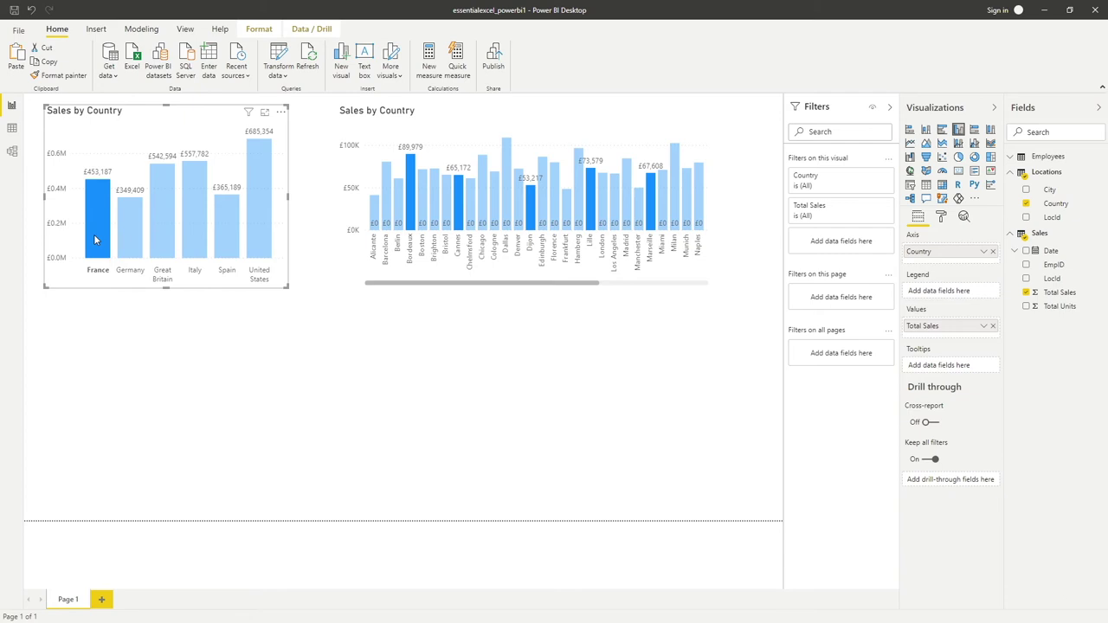
{"action": "mouse_move", "coordinate": [96, 236]}
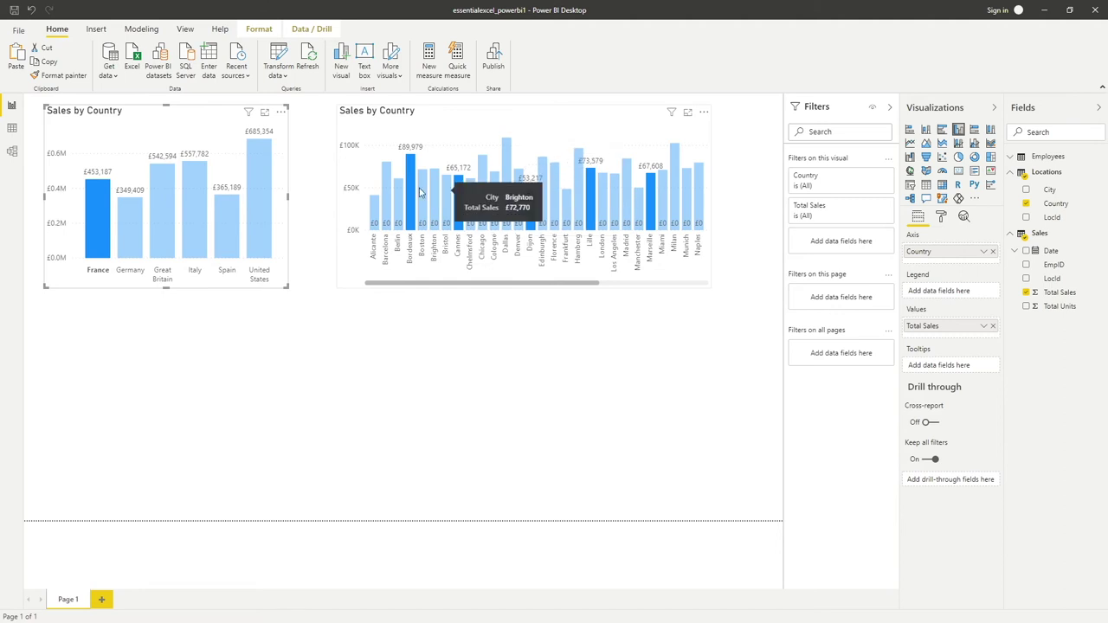
{"action": "left_click", "coordinate": [96, 198]}
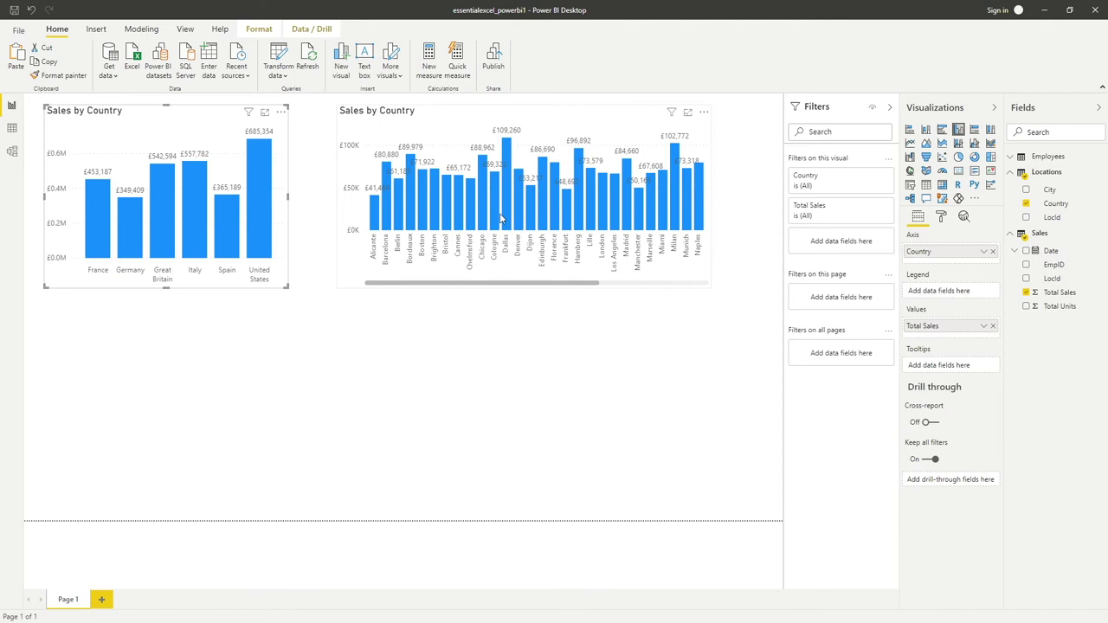
- Turn on interaction editing for the Sales by Country chart
{"action": "left_click", "coordinate": [312, 30]}
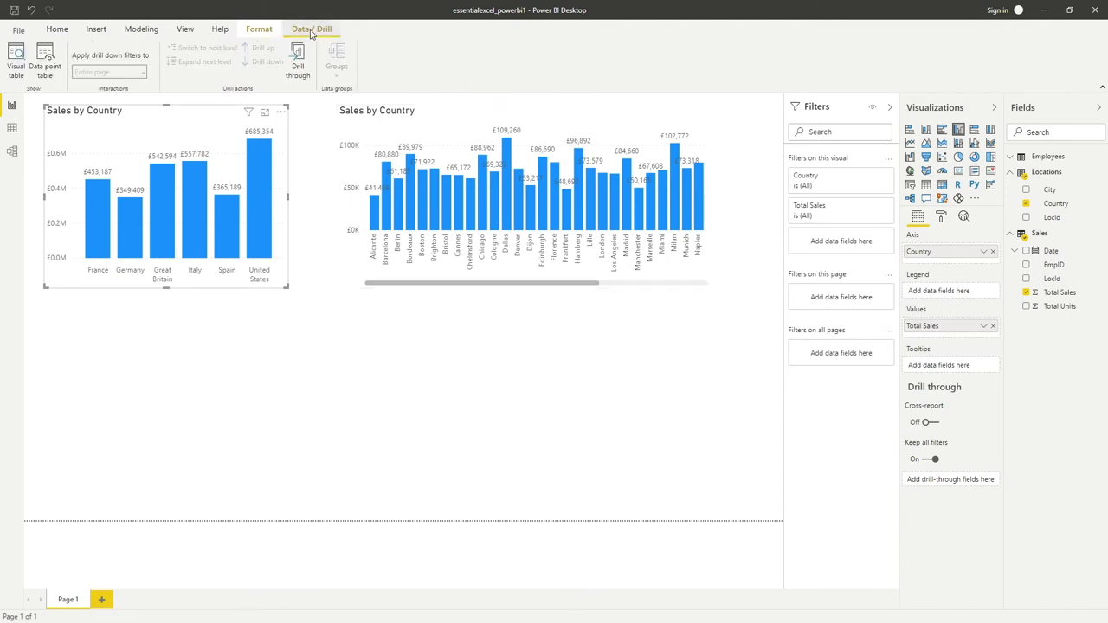
{"action": "left_click", "coordinate": [275, 31]}
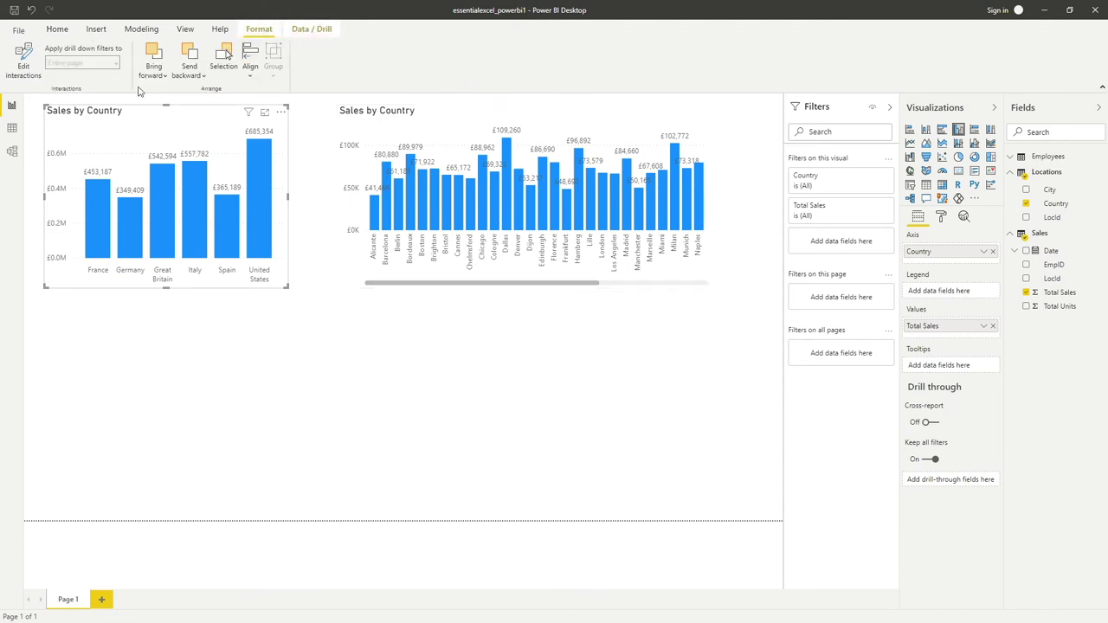
{"action": "left_click", "coordinate": [25, 55]}
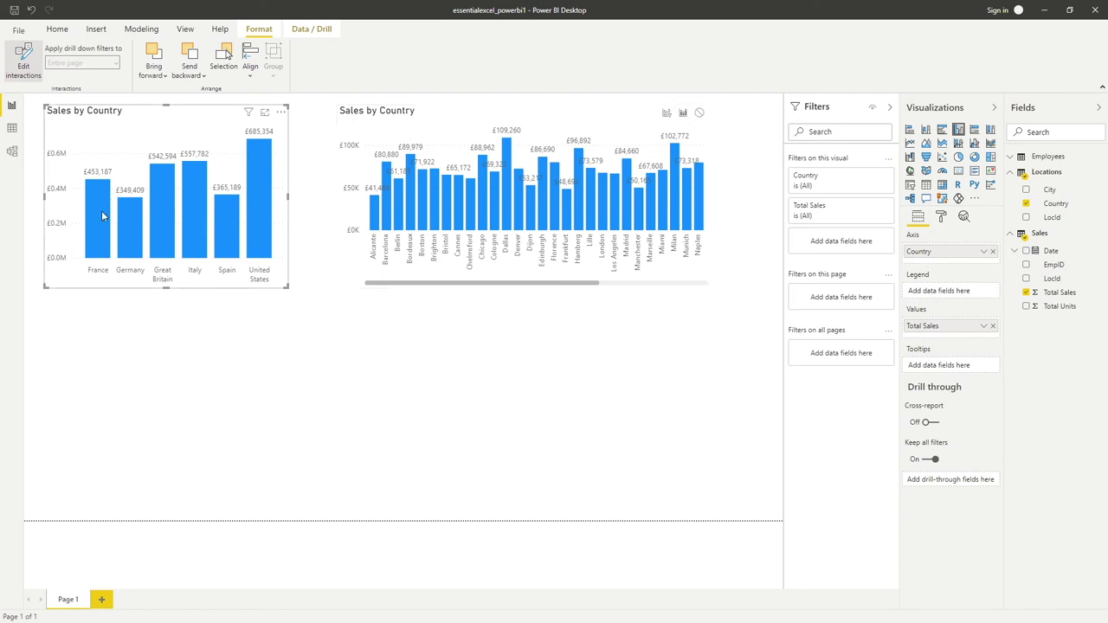
{"action": "mouse_move", "coordinate": [100, 215]}
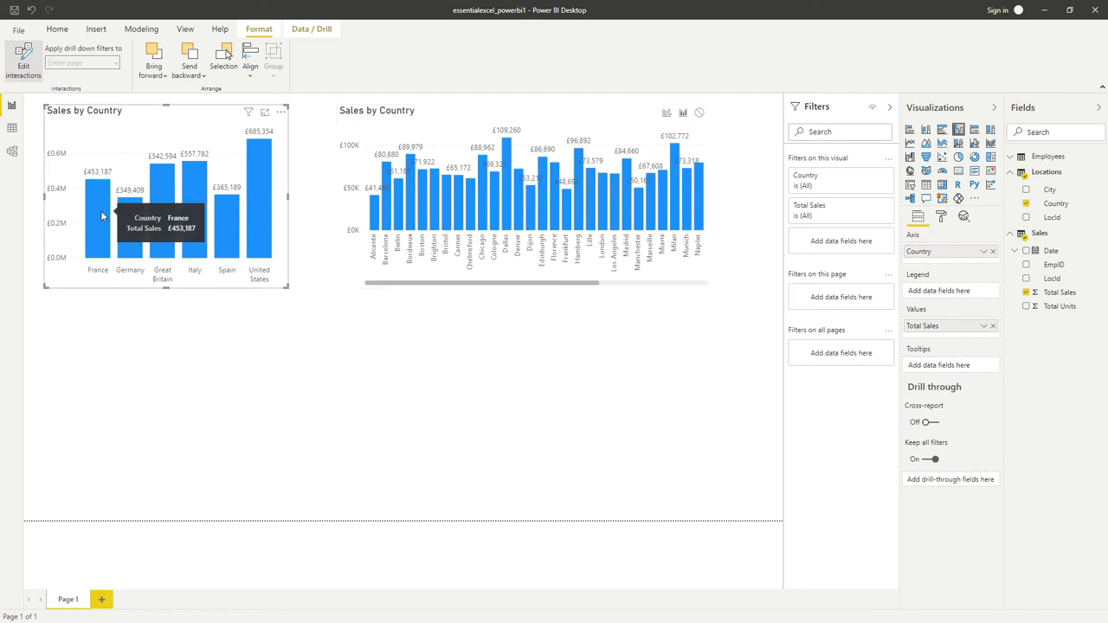
- Set the city chart's interaction to None, test it by selecting France, and clear the selection
{"action": "left_click", "coordinate": [701, 114]}
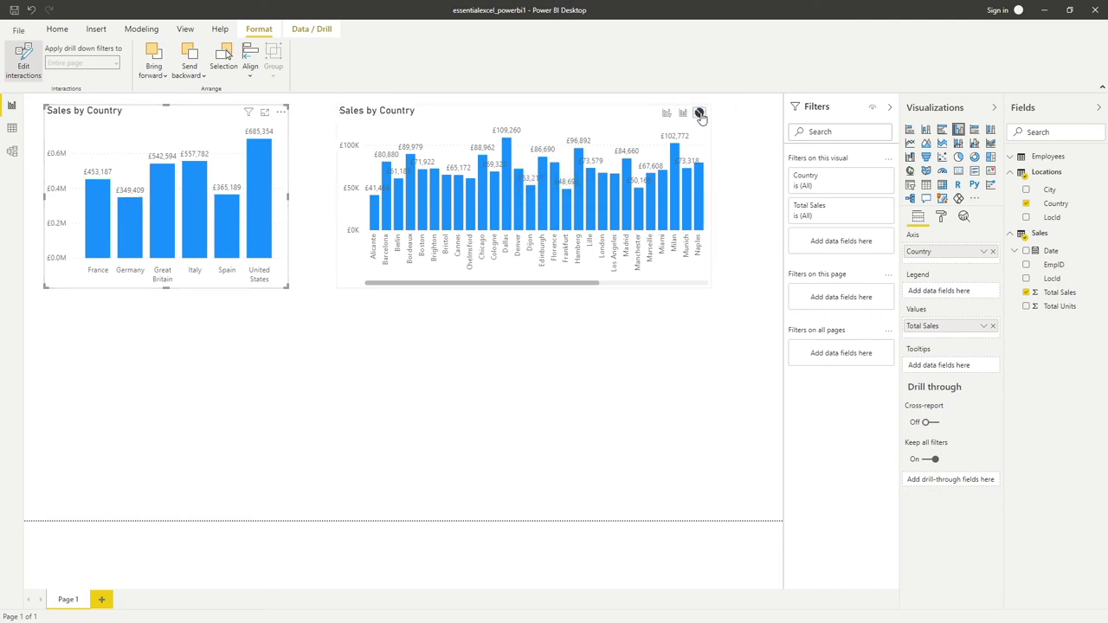
{"action": "left_click", "coordinate": [101, 225]}
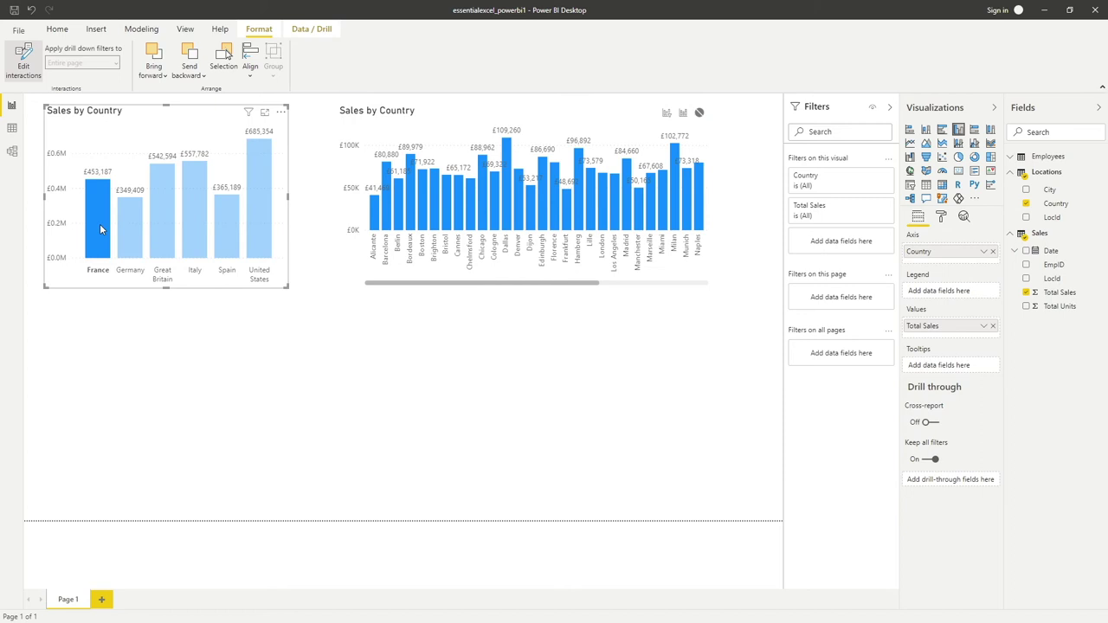
{"action": "left_click", "coordinate": [99, 224]}
- Set the city chart's interaction to Highlight, test it by selecting France, and clear the selection
{"action": "left_click", "coordinate": [684, 115]}
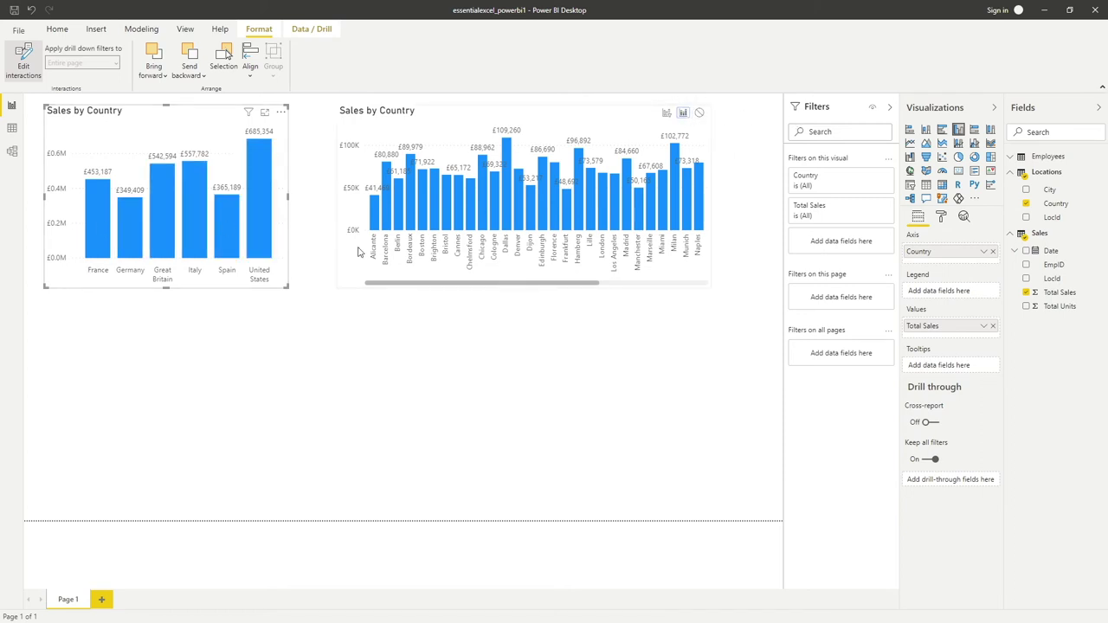
{"action": "left_click", "coordinate": [98, 227]}
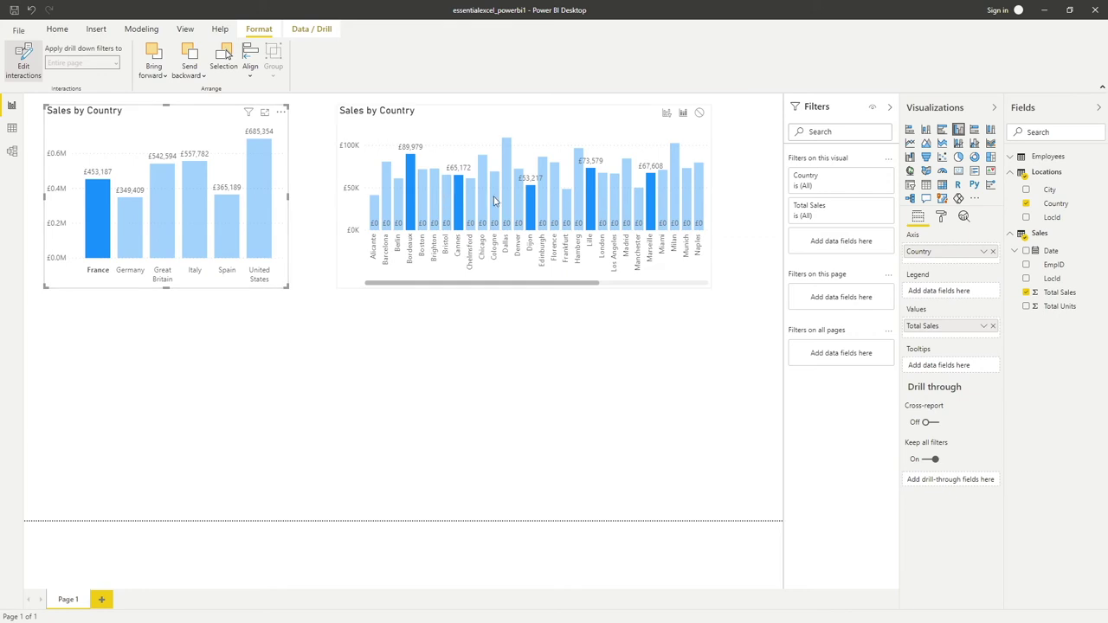
{"action": "left_click", "coordinate": [88, 228]}
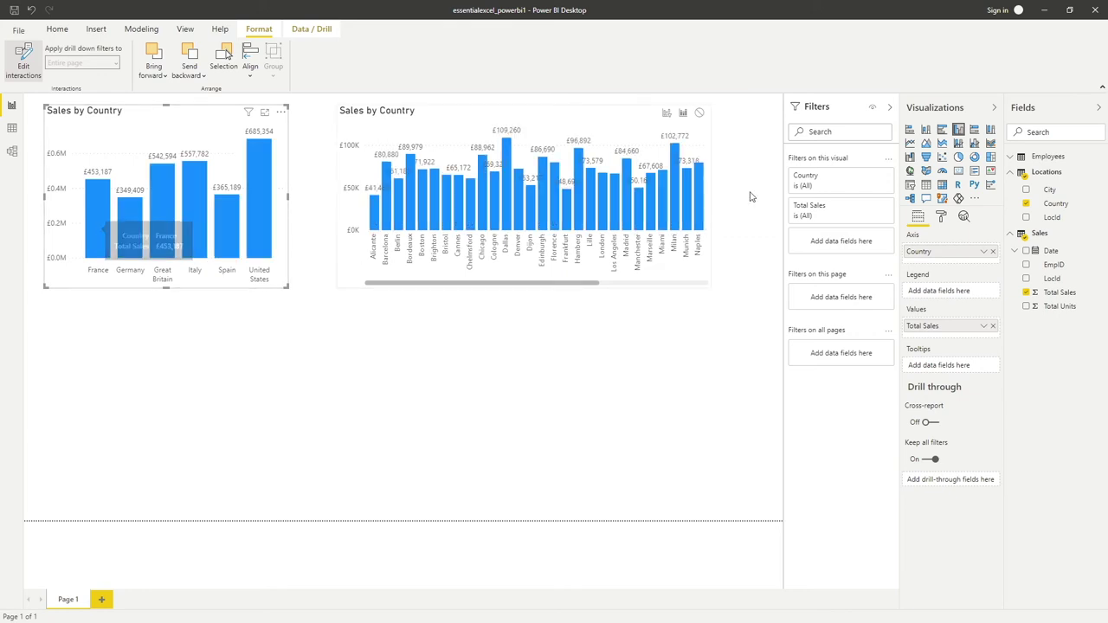
- Set the city chart's interaction to Filter and select France in the country chart to test it
{"action": "left_click", "coordinate": [667, 113]}
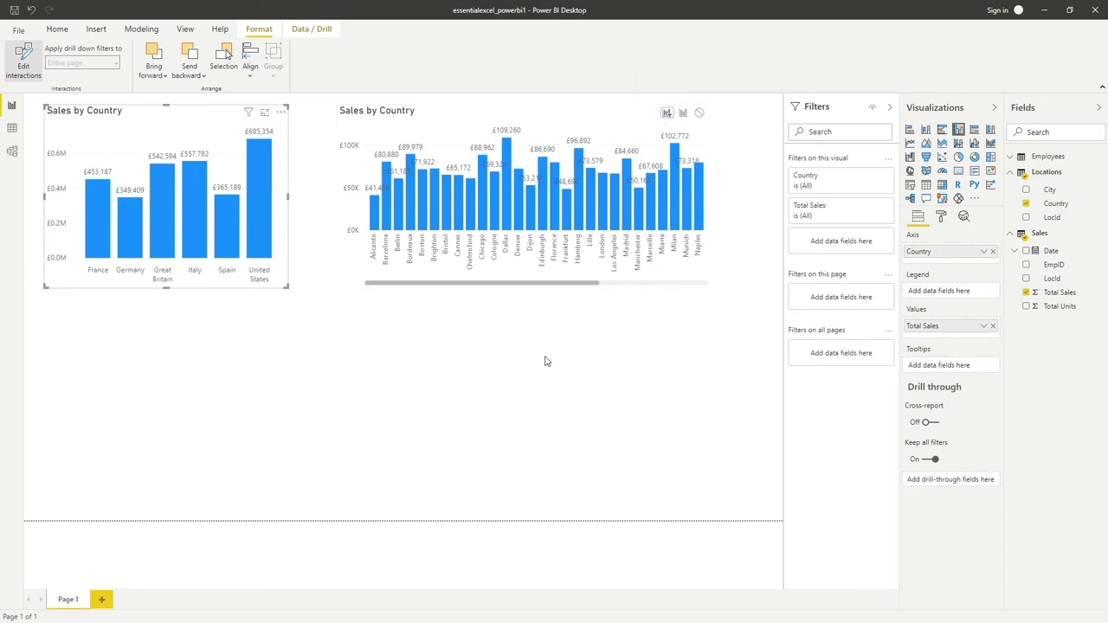
{"action": "left_click", "coordinate": [97, 231]}
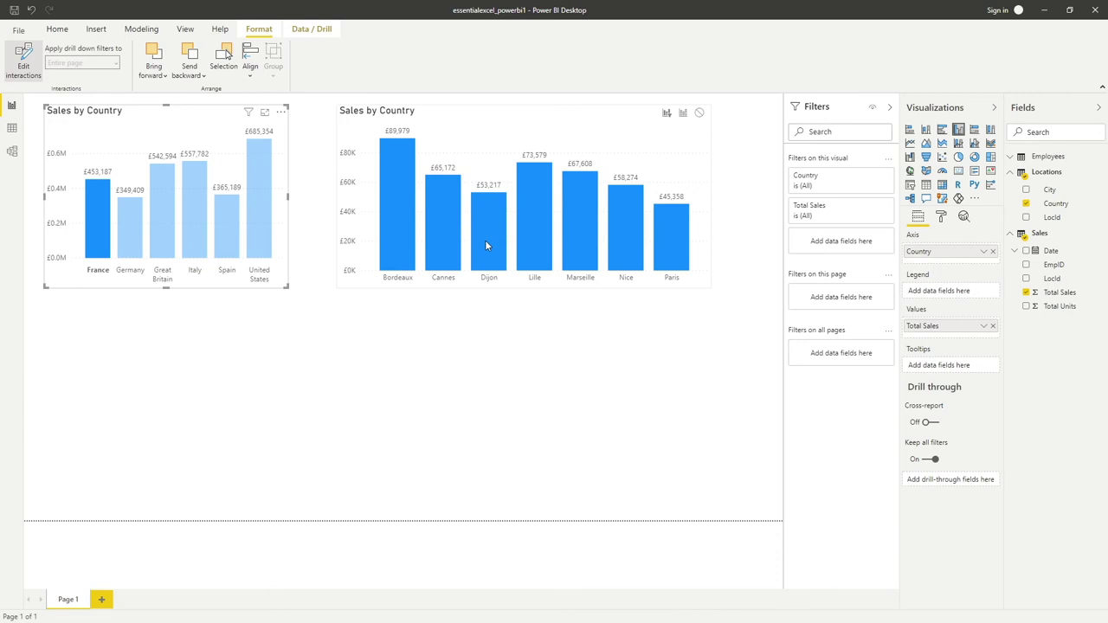
- Test the filtering of the city chart by selecting Germany, Great Britain, Italy, Spain and United States in turn
{"action": "left_click", "coordinate": [131, 242]}
{"action": "left_click", "coordinate": [161, 238]}
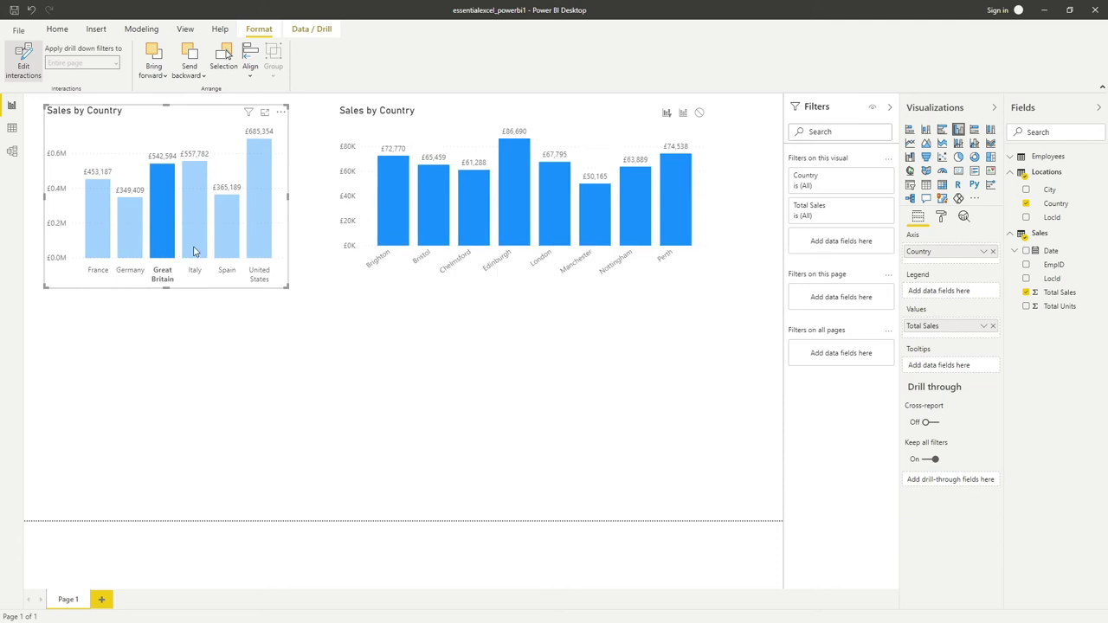
{"action": "left_click", "coordinate": [194, 249]}
{"action": "left_click", "coordinate": [226, 253]}
{"action": "left_click", "coordinate": [258, 251]}
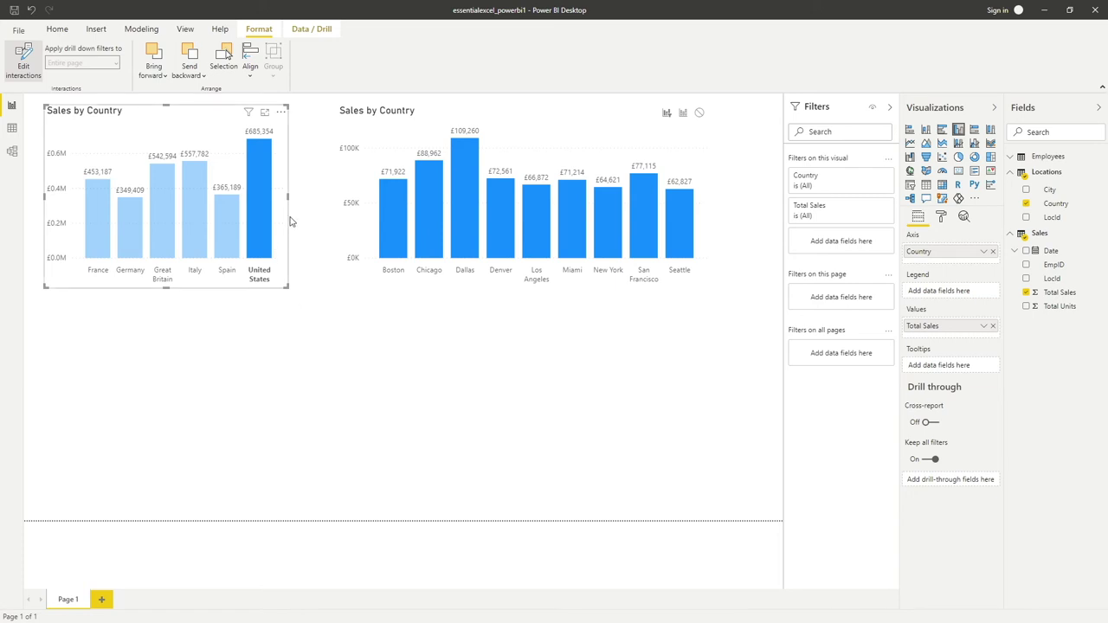
- Turn off interaction editing, and test the filter by clearing the United States selection and selecting France
{"action": "left_click", "coordinate": [19, 71]}
{"action": "left_click", "coordinate": [19, 71]}
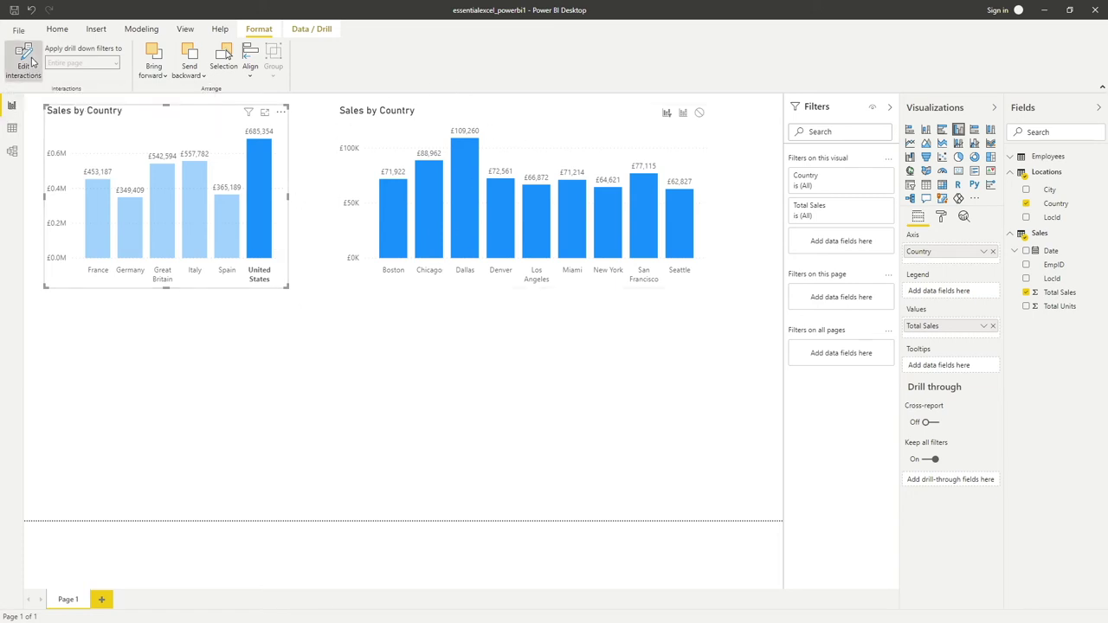
{"action": "left_click", "coordinate": [258, 238]}
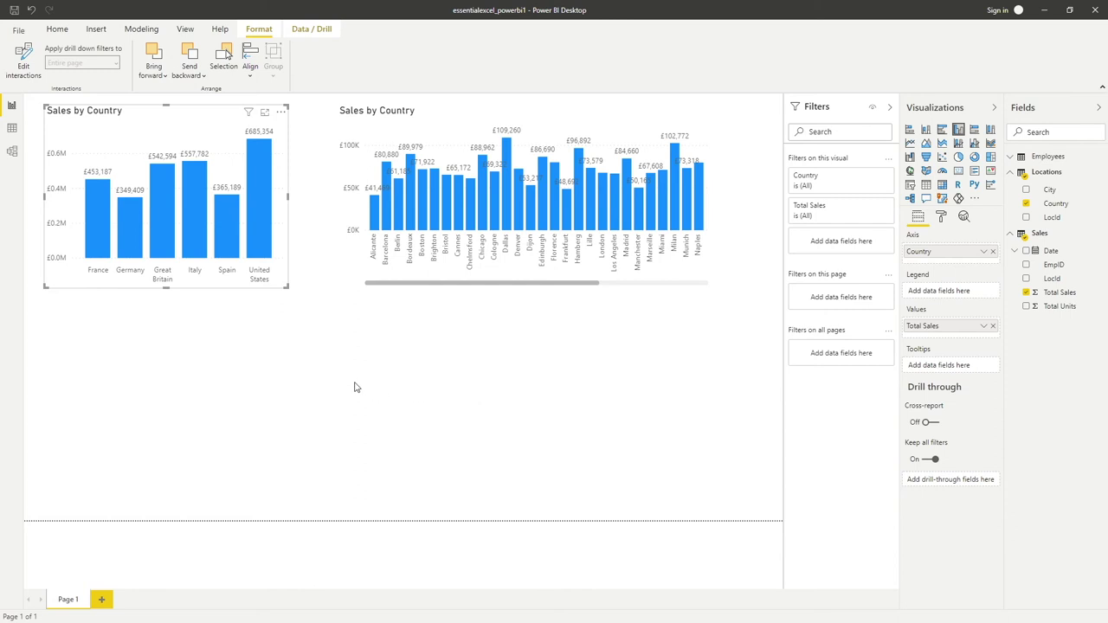
{"action": "left_click", "coordinate": [95, 245]}
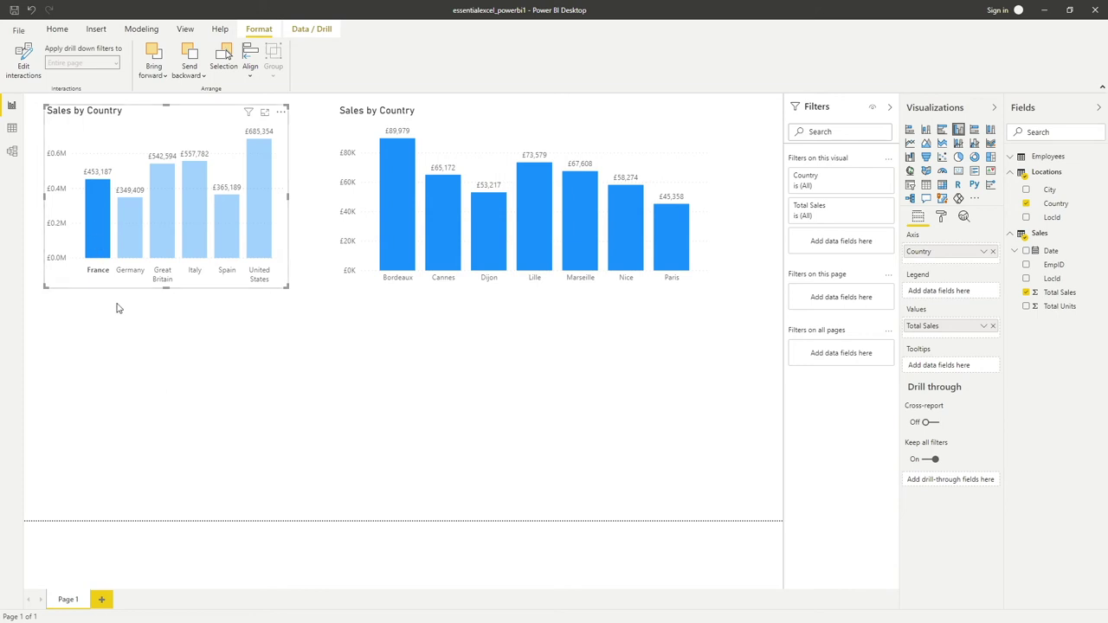
- Change the city chart's title to "Sales by City" and clear the France selection
{"action": "left_click", "coordinate": [537, 116]}
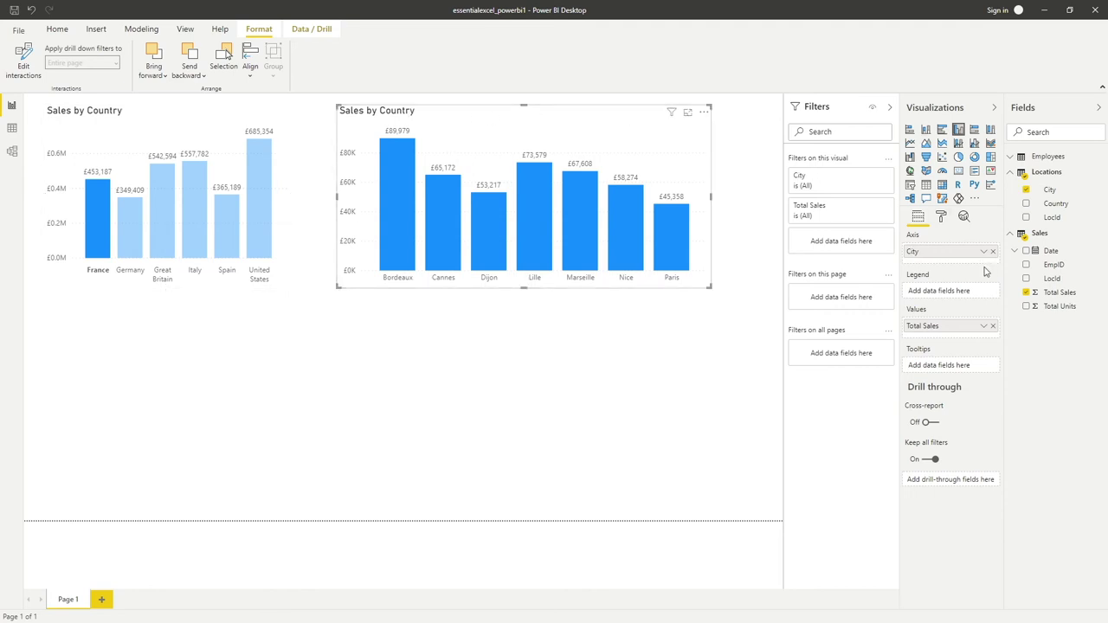
{"action": "left_click", "coordinate": [941, 216]}
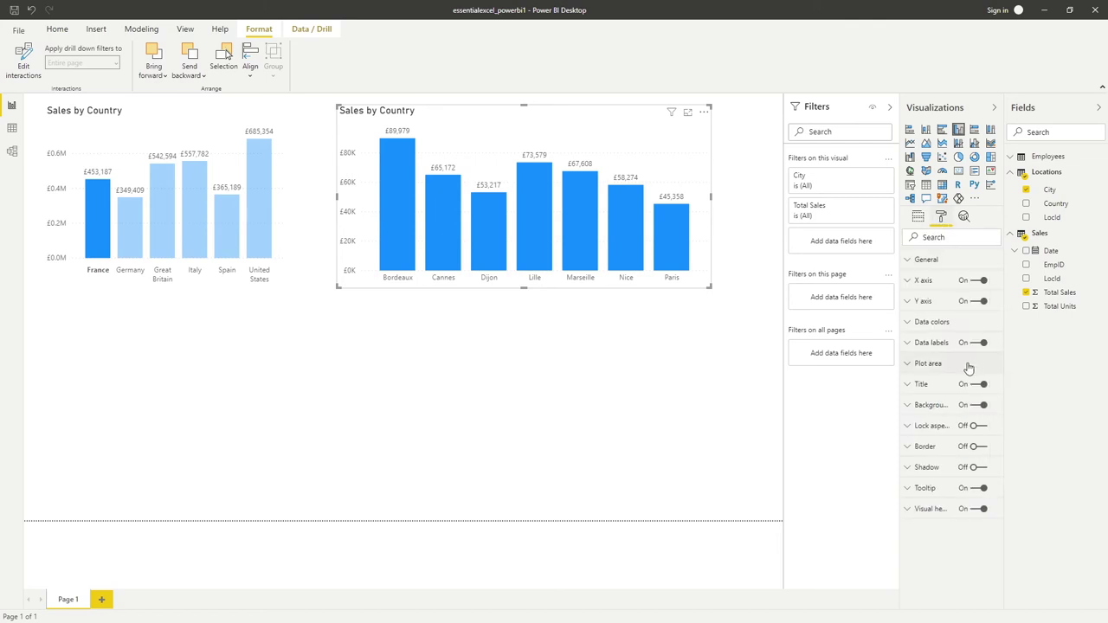
{"action": "left_click", "coordinate": [942, 386]}
{"action": "double_click", "coordinate": [952, 419]}
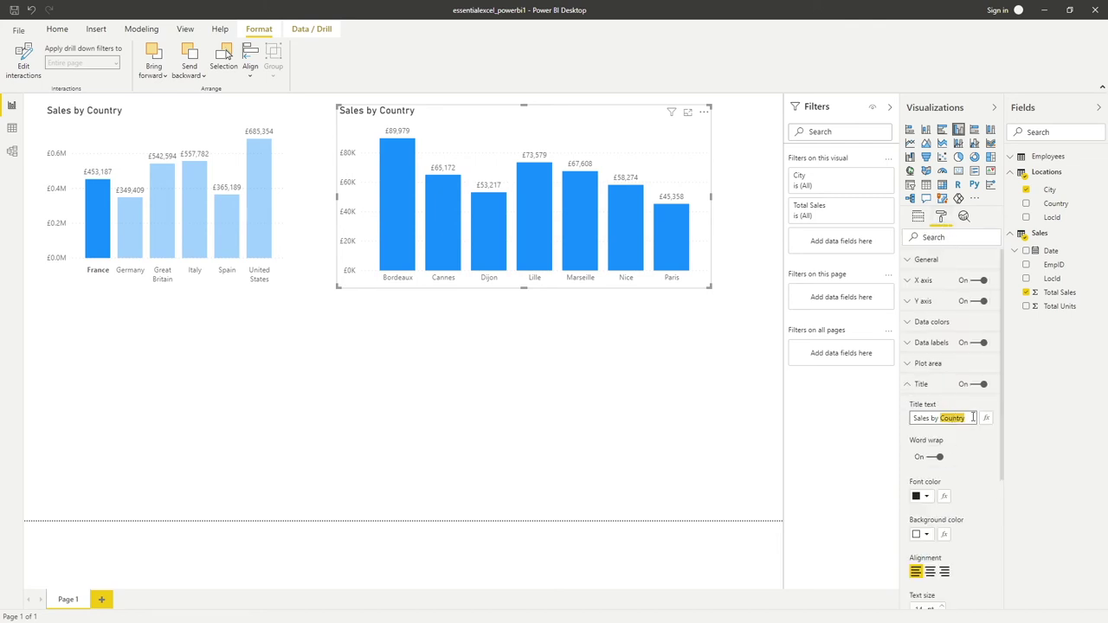
{"action": "type", "text": "Ci"}
{"action": "left_click", "coordinate": [88, 213]}
{"action": "left_click", "coordinate": [467, 111]}
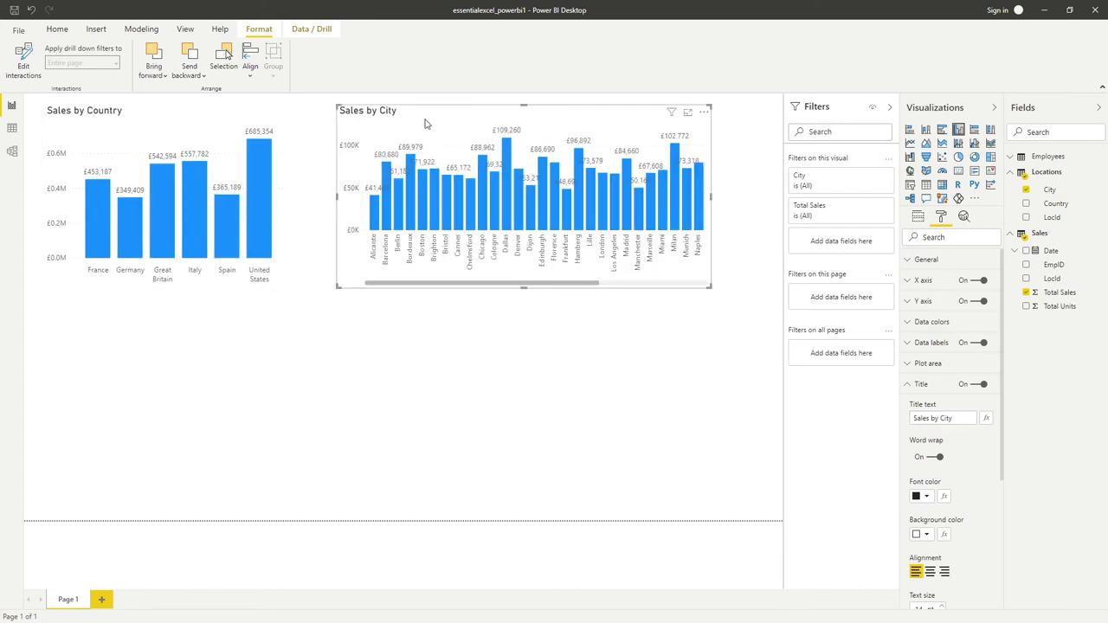
- Add the City field to the Sales by Country chart's axis below Country, and deselect the chart
{"action": "left_click", "coordinate": [160, 115]}
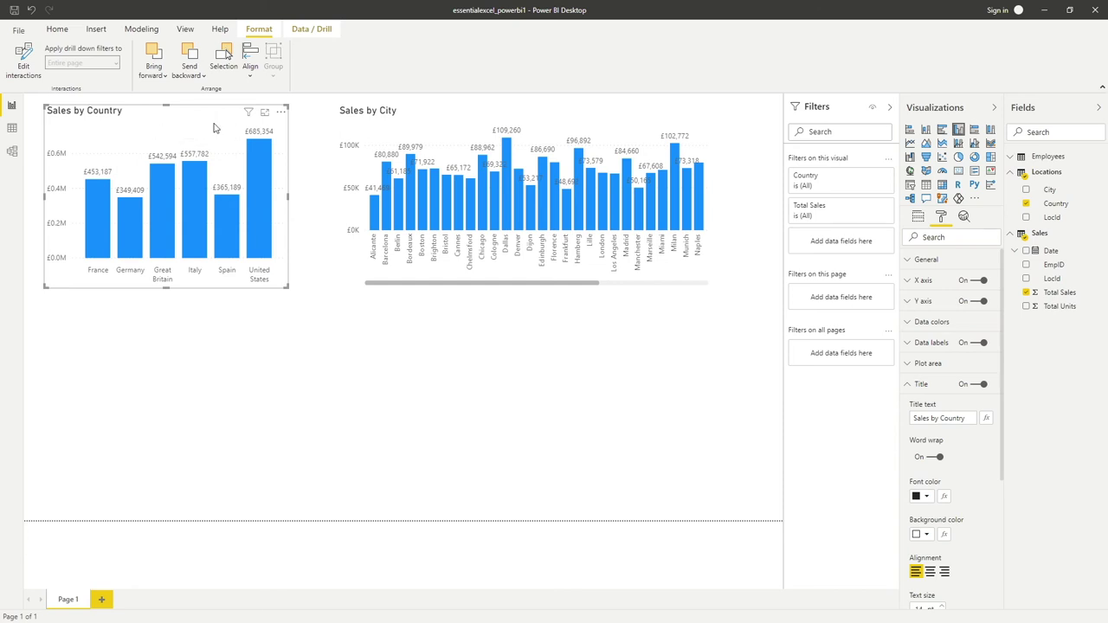
{"action": "left_click", "coordinate": [918, 217]}
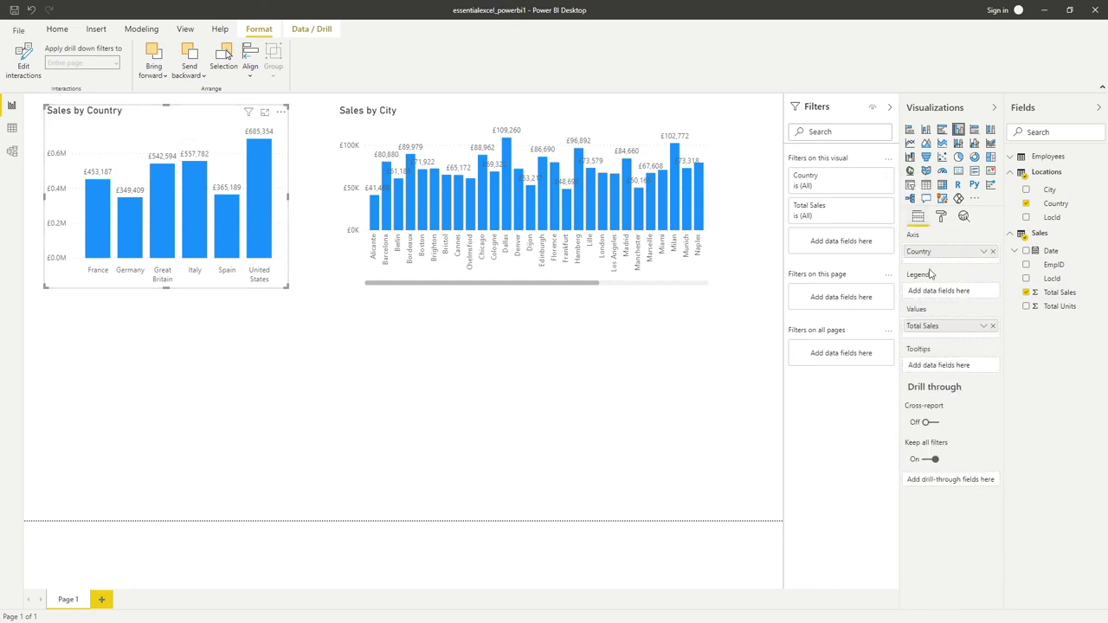
{"action": "left_click_drag", "start_coordinate": [1060, 195], "coordinate": [986, 268]}
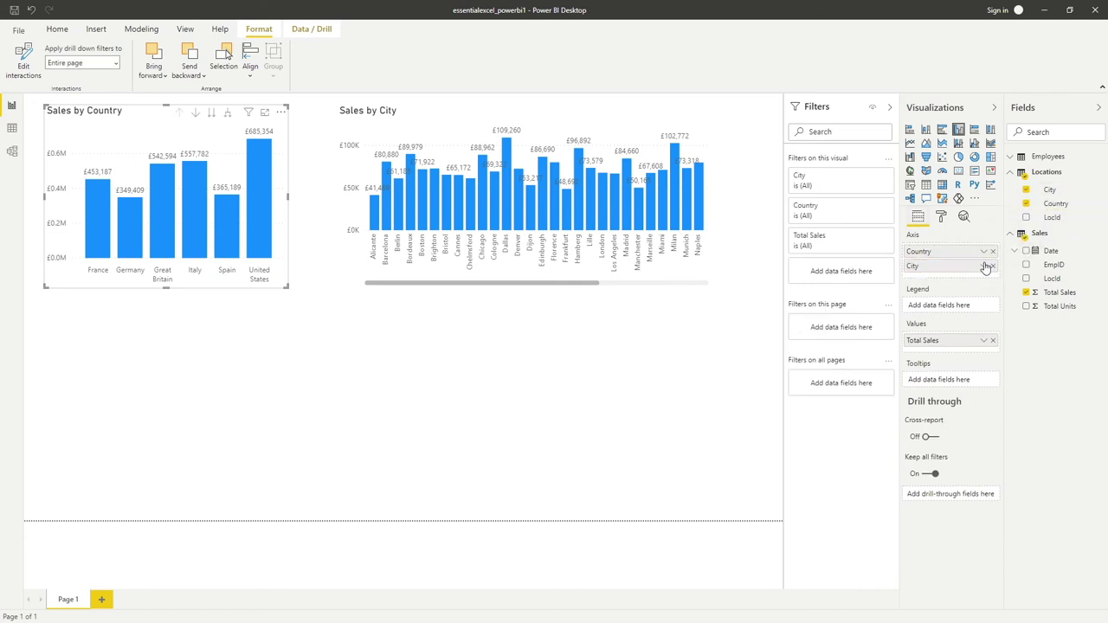
{"action": "left_click", "coordinate": [389, 348]}
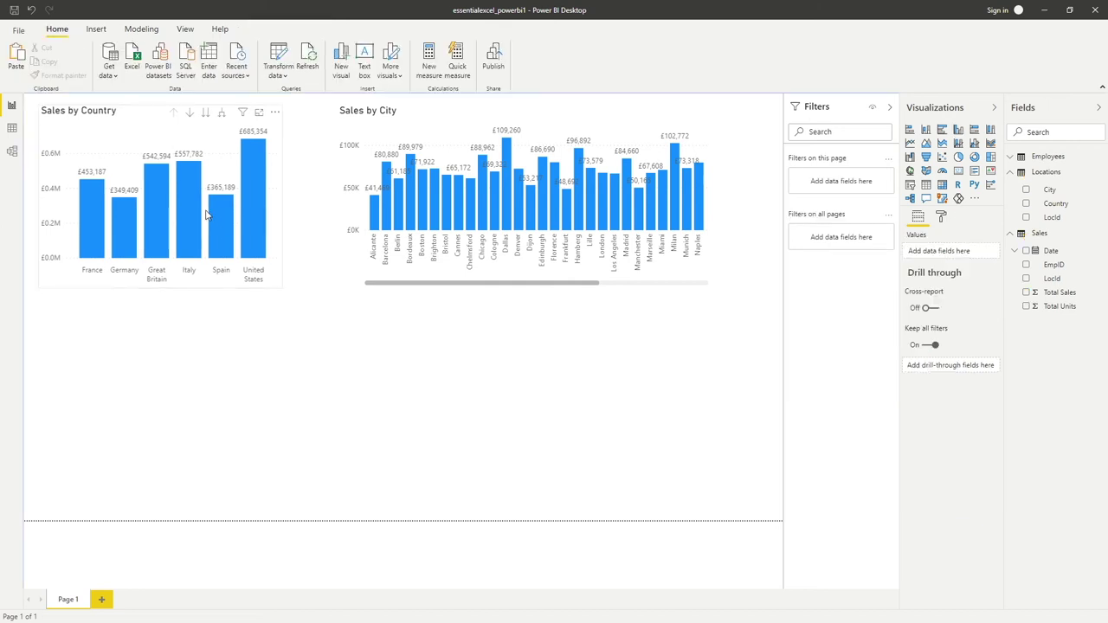
- View the Sales by Country chart at the City level and expanded to country and city, drilling back up each time
{"action": "left_click", "coordinate": [135, 113]}
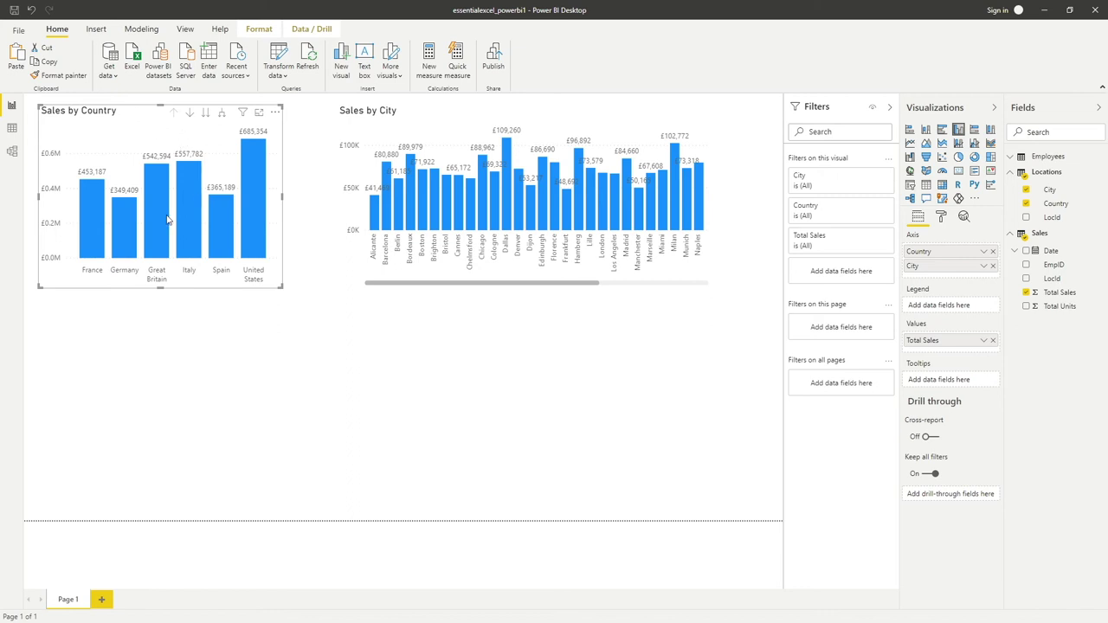
{"action": "left_click", "coordinate": [206, 116]}
{"action": "left_click", "coordinate": [206, 114]}
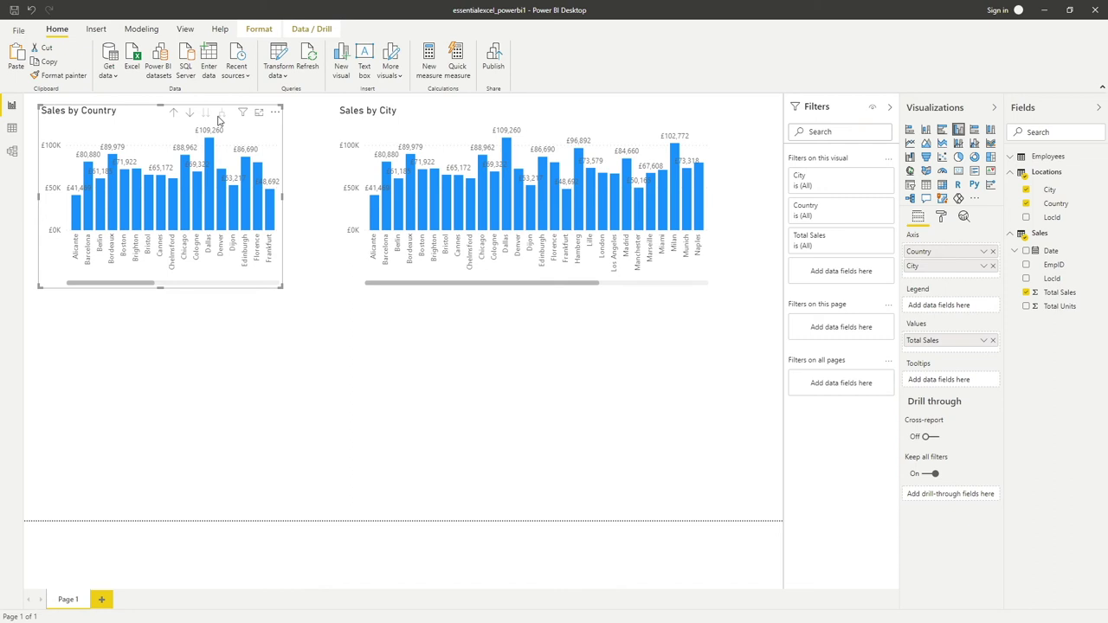
{"action": "left_click", "coordinate": [175, 114]}
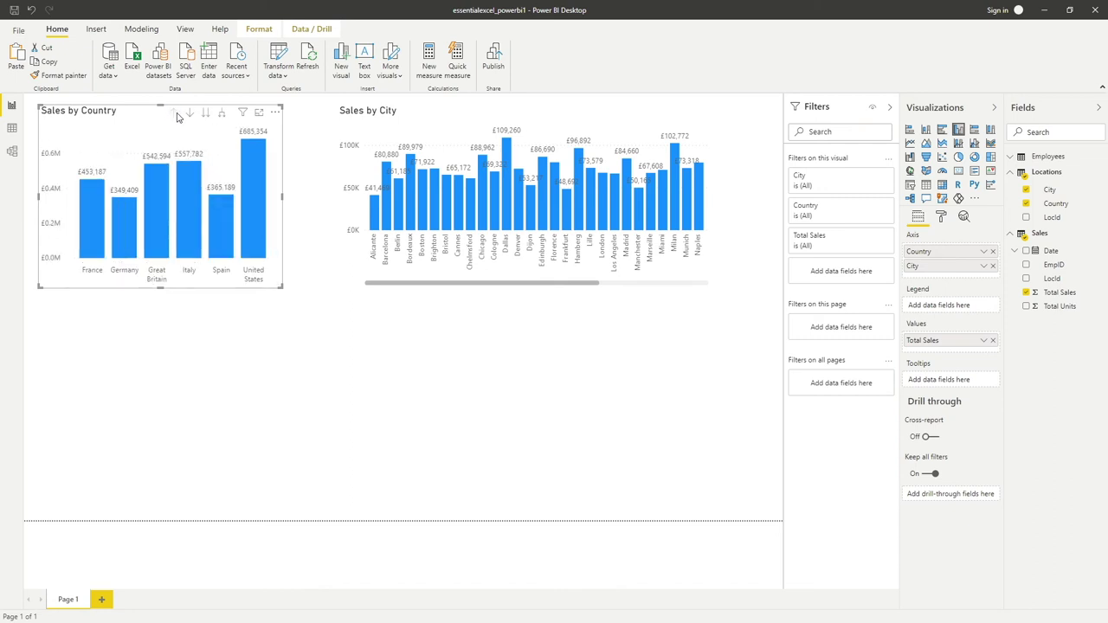
{"action": "left_click", "coordinate": [222, 117]}
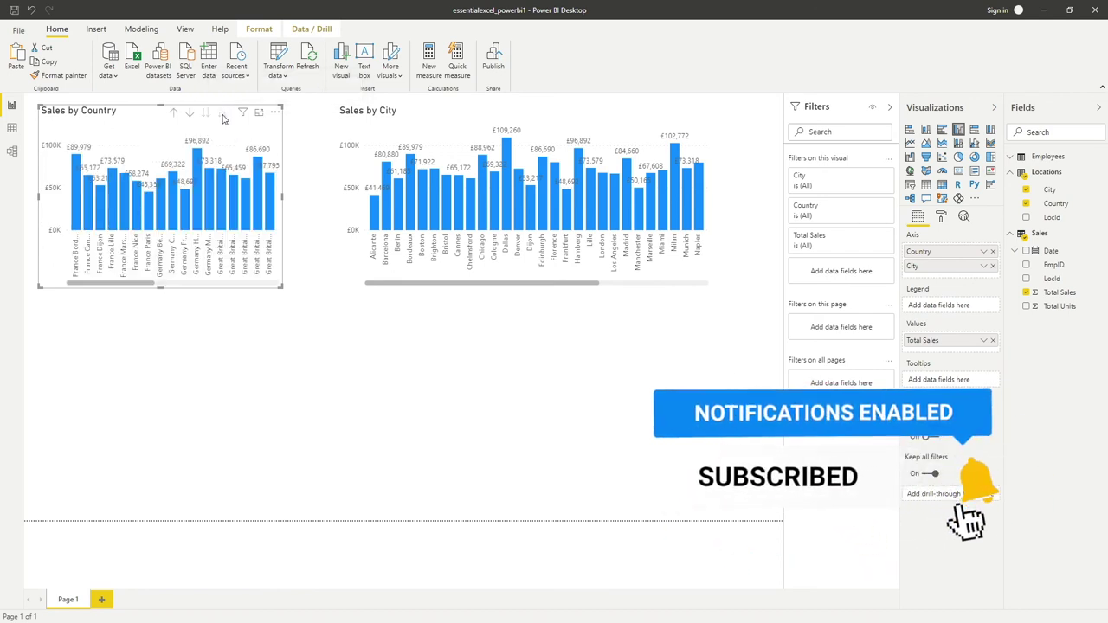
{"action": "left_click", "coordinate": [176, 113]}
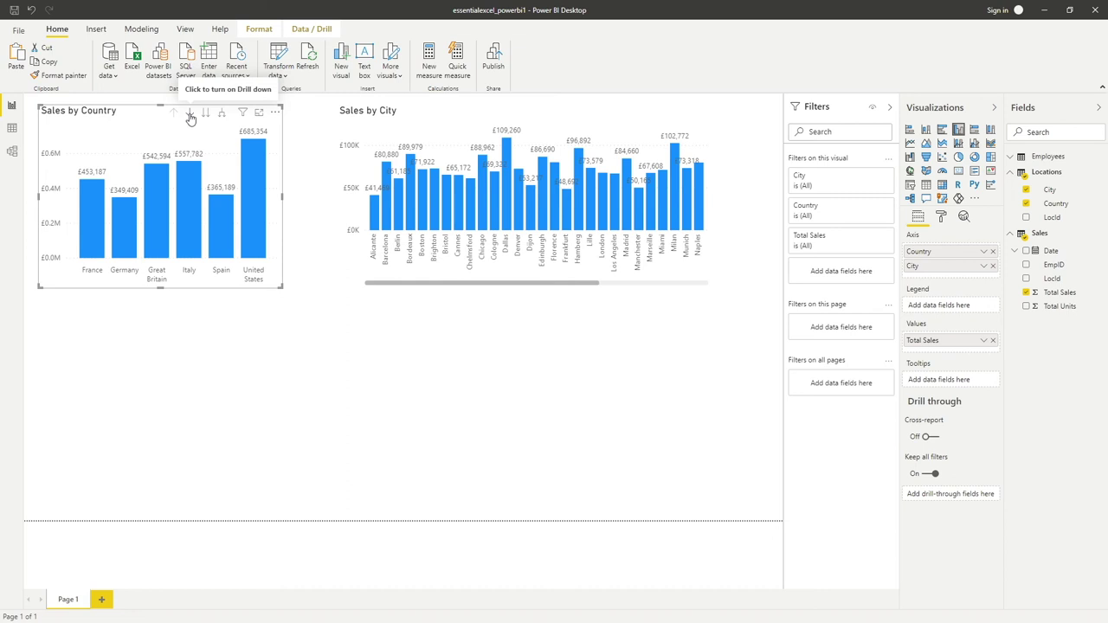
- Turn on drill-down mode for the Sales by Country chart, and drill into France and Germany, returning to the country level each time
{"action": "left_click", "coordinate": [191, 117]}
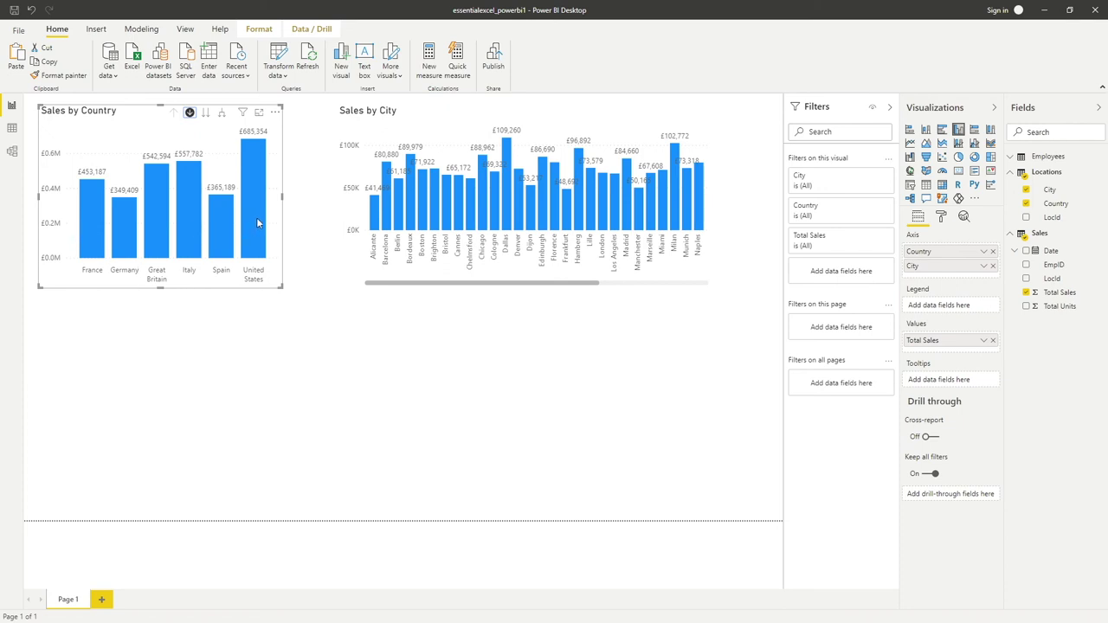
{"action": "mouse_move", "coordinate": [257, 222]}
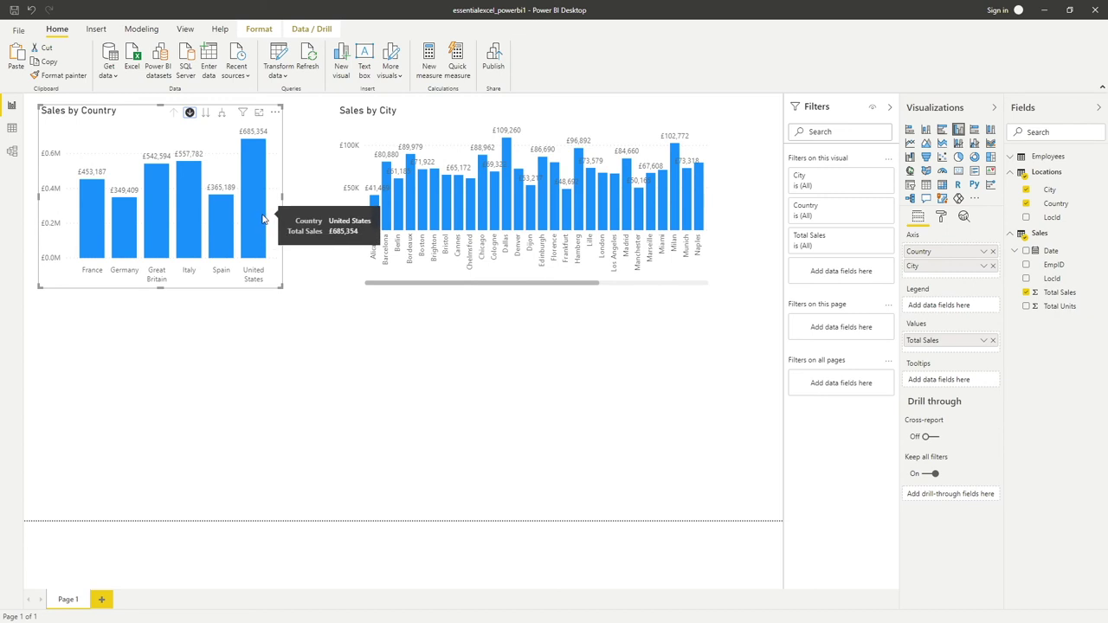
{"action": "left_click", "coordinate": [90, 229]}
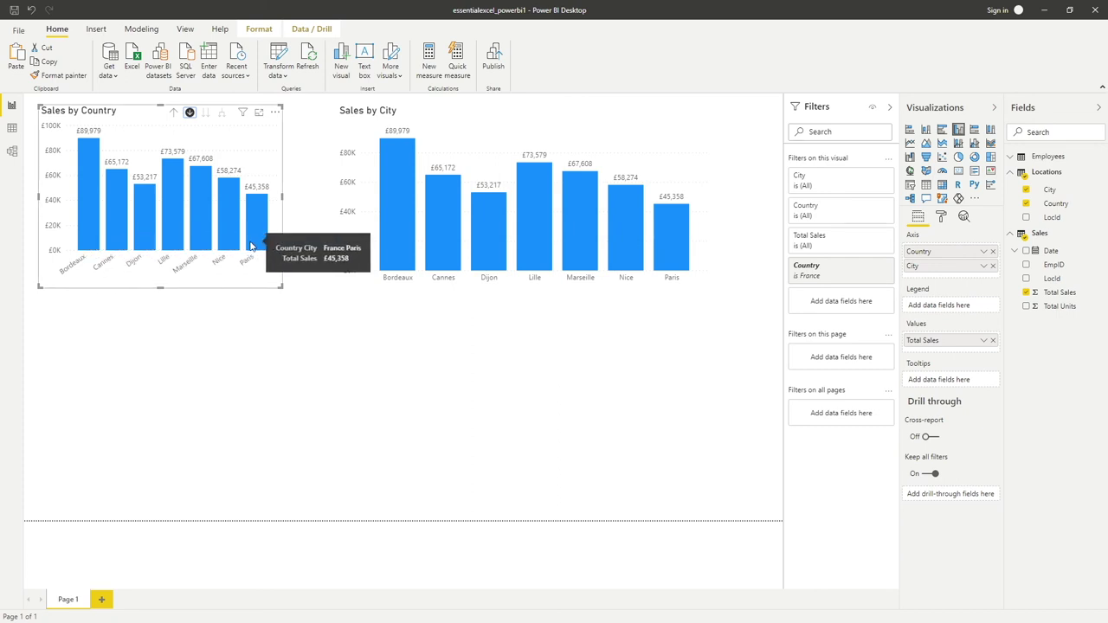
{"action": "left_click", "coordinate": [173, 112]}
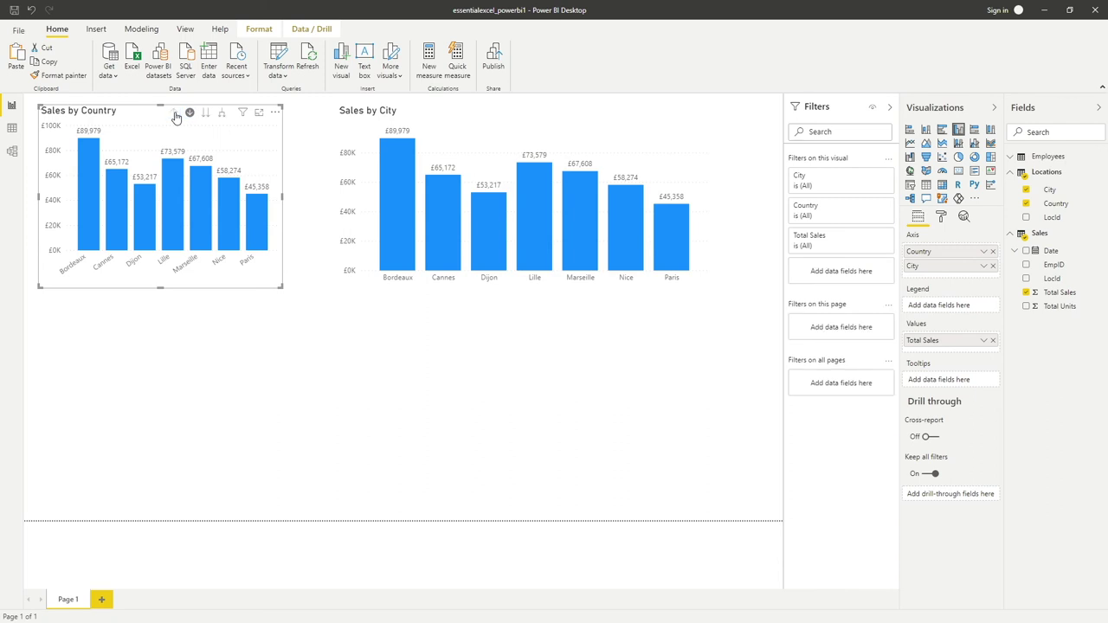
{"action": "left_click", "coordinate": [119, 222]}
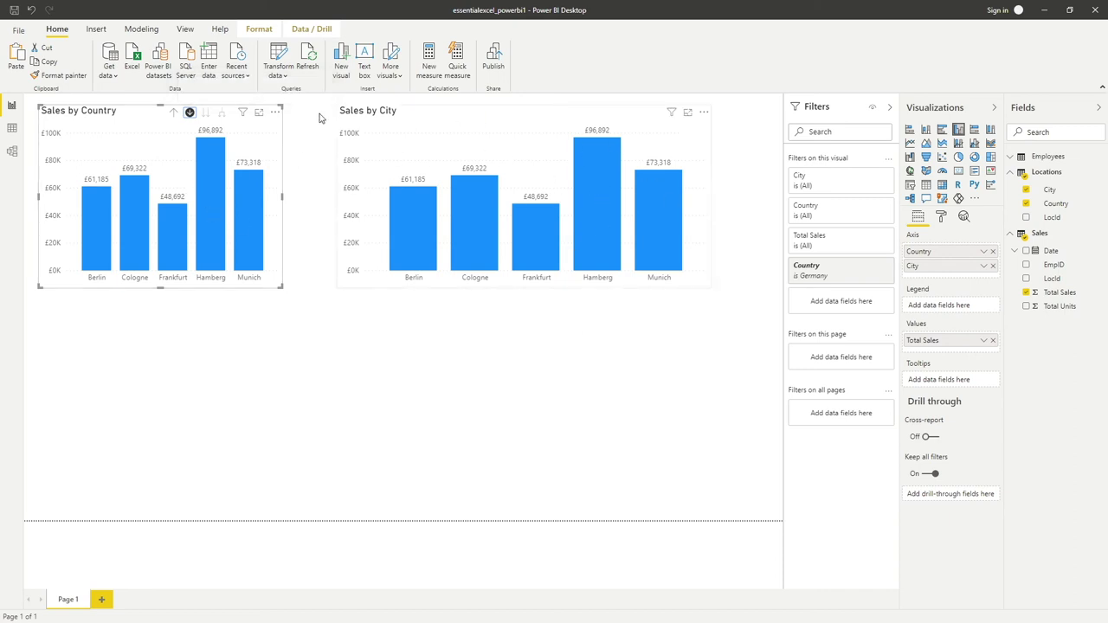
{"action": "left_click", "coordinate": [173, 113]}
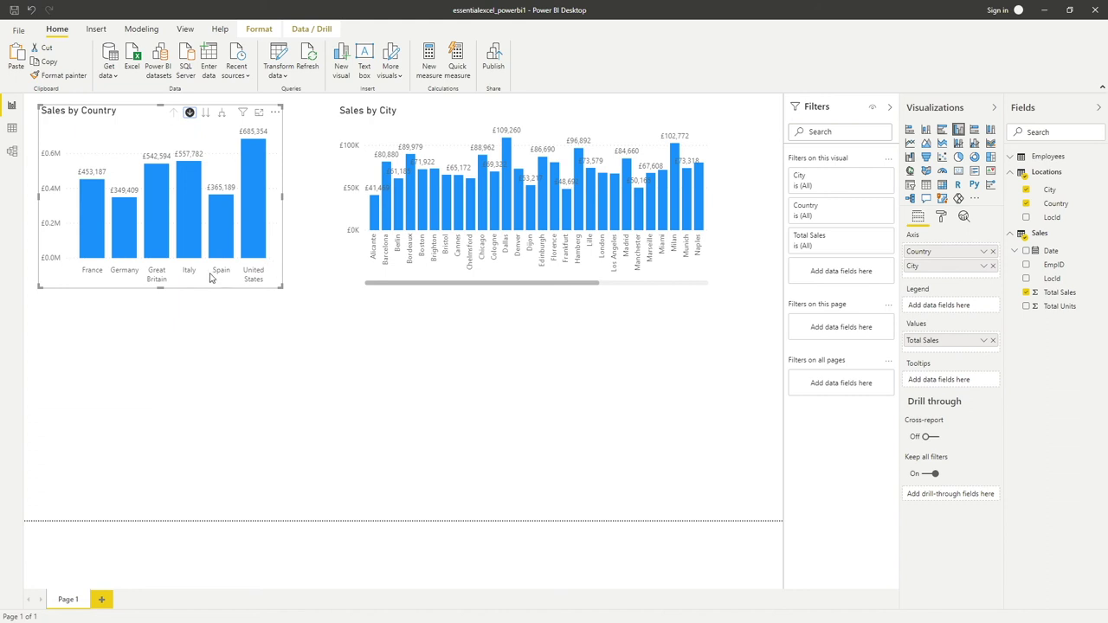
- Narrow the Sales by City chart to less than half its width, and check it by drilling into France and back up
{"action": "left_click", "coordinate": [710, 272]}
{"action": "left_click_drag", "start_coordinate": [710, 196], "coordinate": [498, 198]}
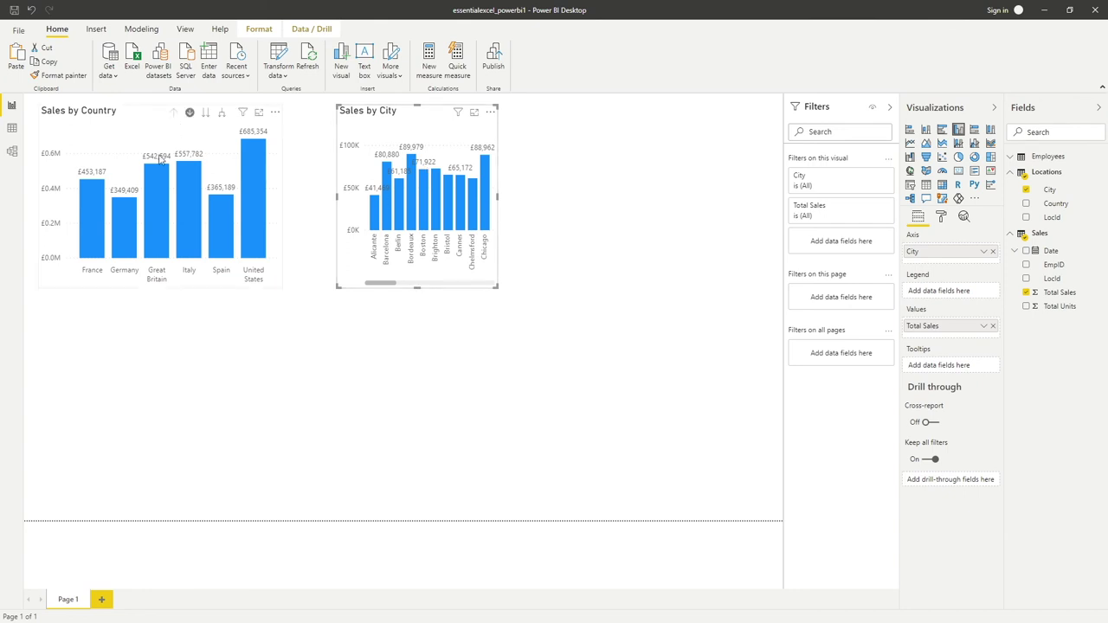
{"action": "left_click", "coordinate": [95, 198]}
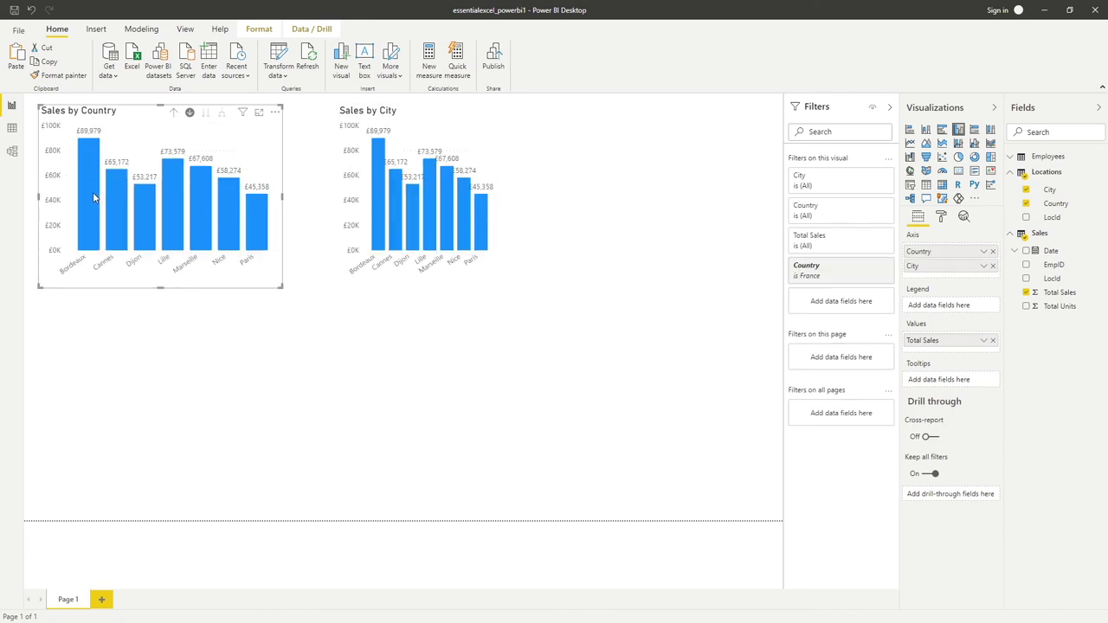
{"action": "left_click", "coordinate": [173, 113]}
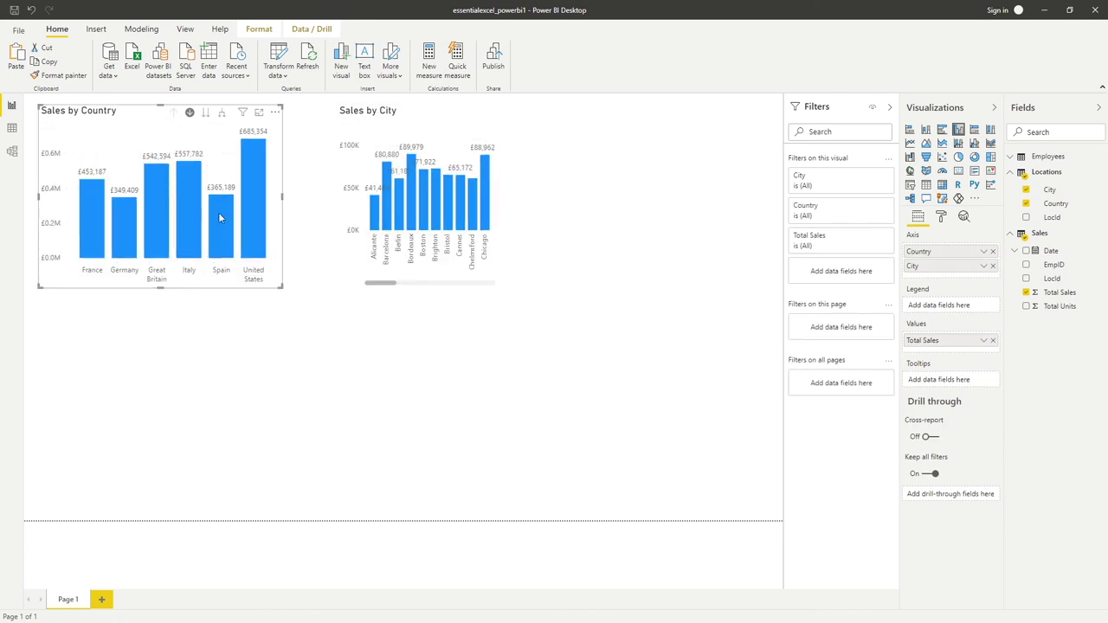
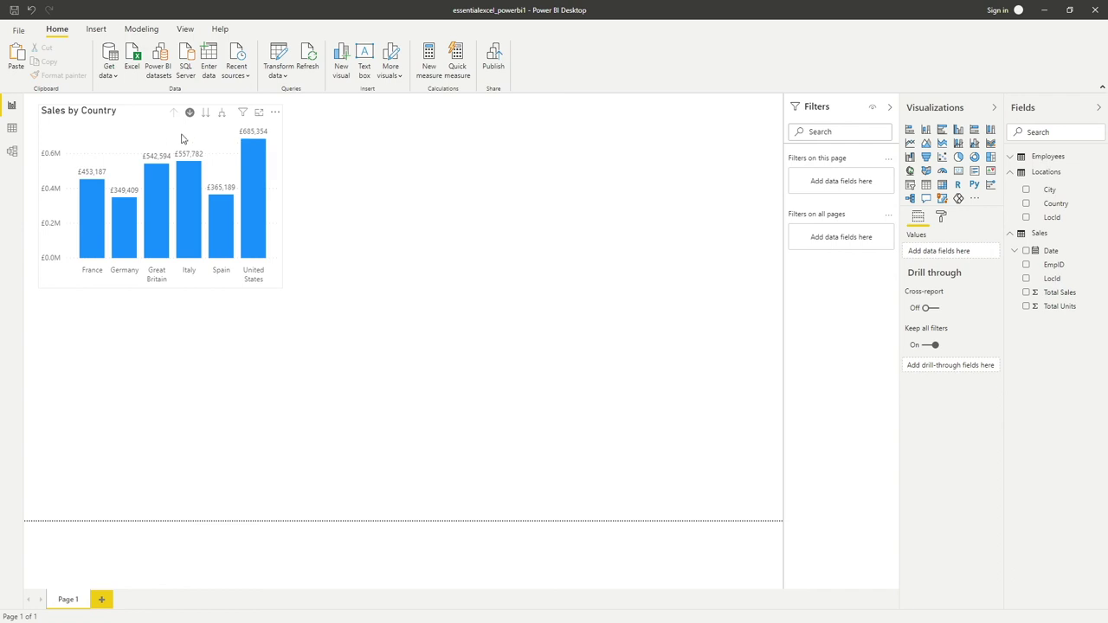
- Convert the Sales by Country chart to a stacked bar chart, and change it to a stacked column chart
{"action": "left_click", "coordinate": [141, 122]}
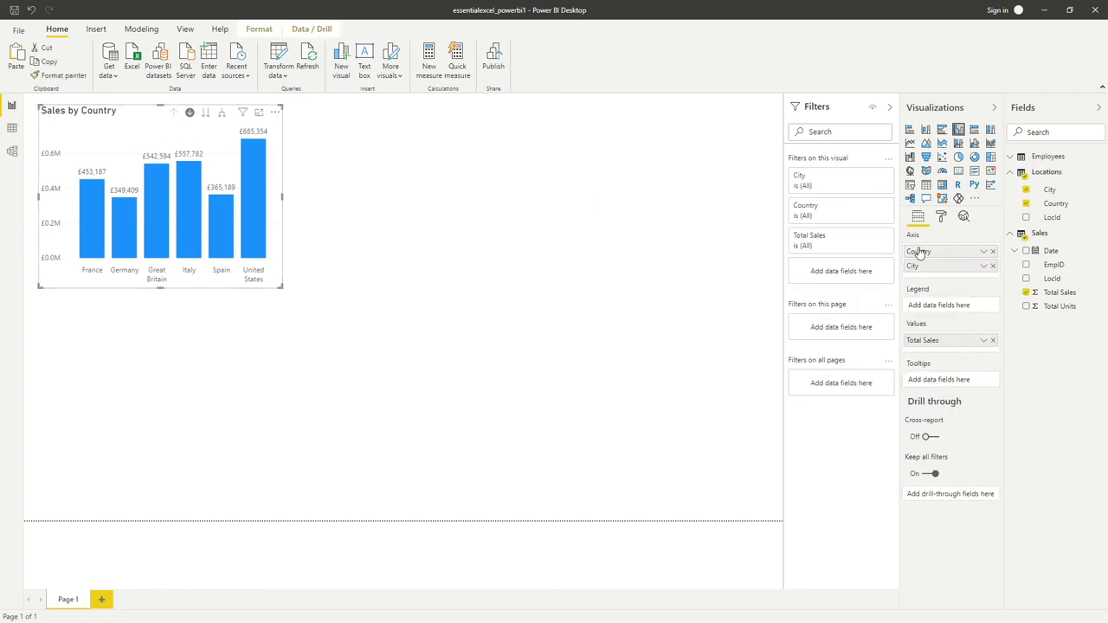
{"action": "left_click", "coordinate": [910, 131]}
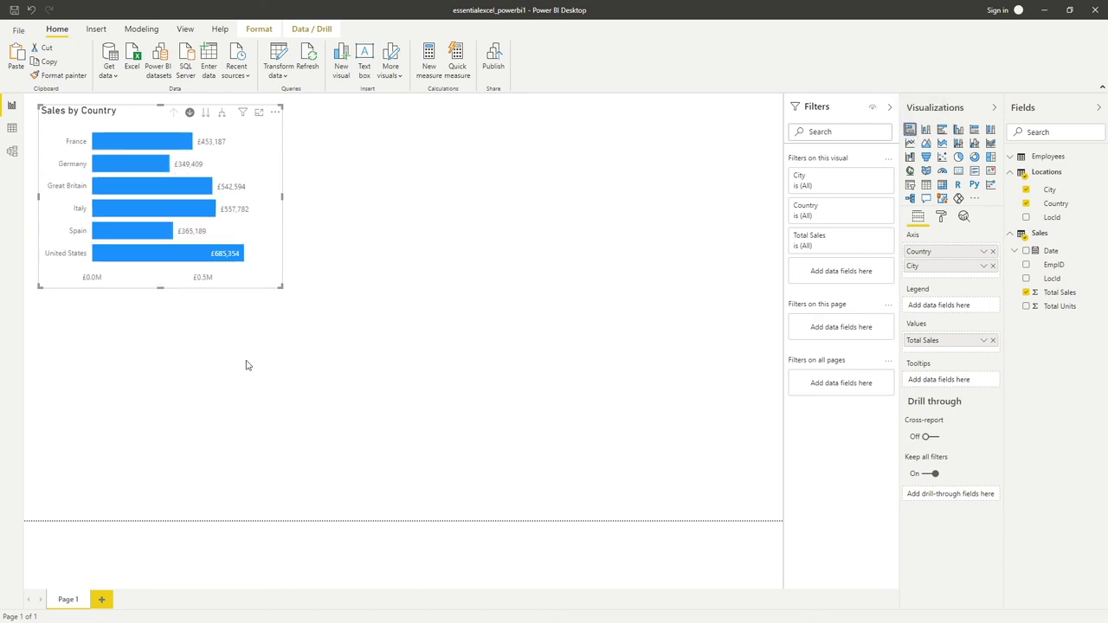
{"action": "left_click", "coordinate": [926, 129]}
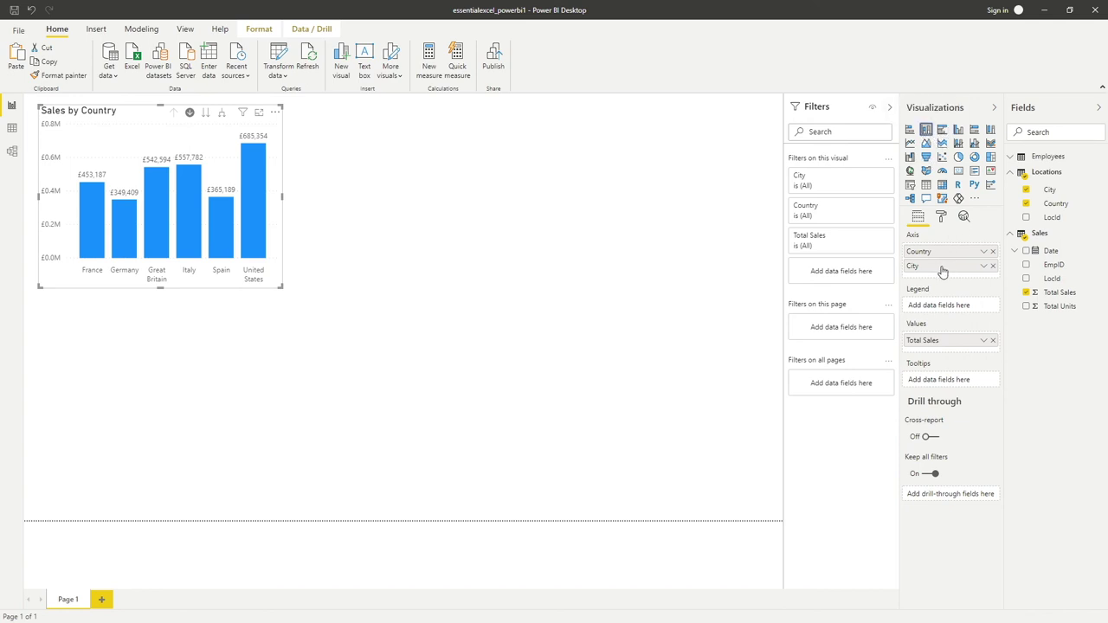
- Try City as the legend on an enlarged Sales by Country chart, and undo the resize and the field move
{"action": "left_click_drag", "start_coordinate": [942, 268], "coordinate": [949, 307]}
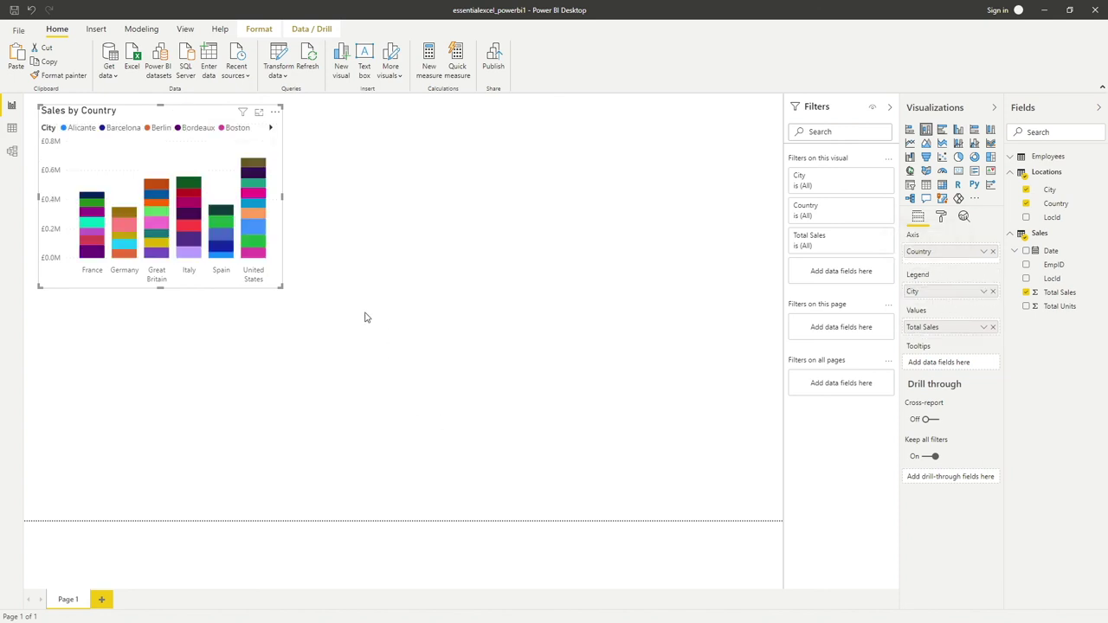
{"action": "left_click_drag", "start_coordinate": [282, 288], "coordinate": [378, 453]}
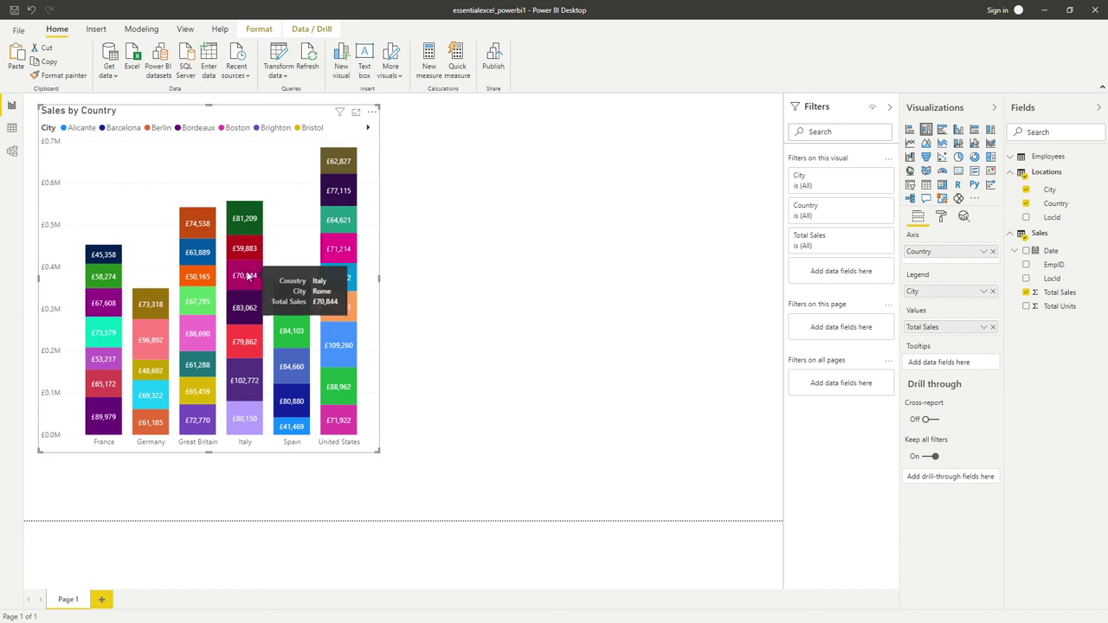
{"action": "left_click", "coordinate": [32, 10]}
{"action": "left_click", "coordinate": [32, 11]}
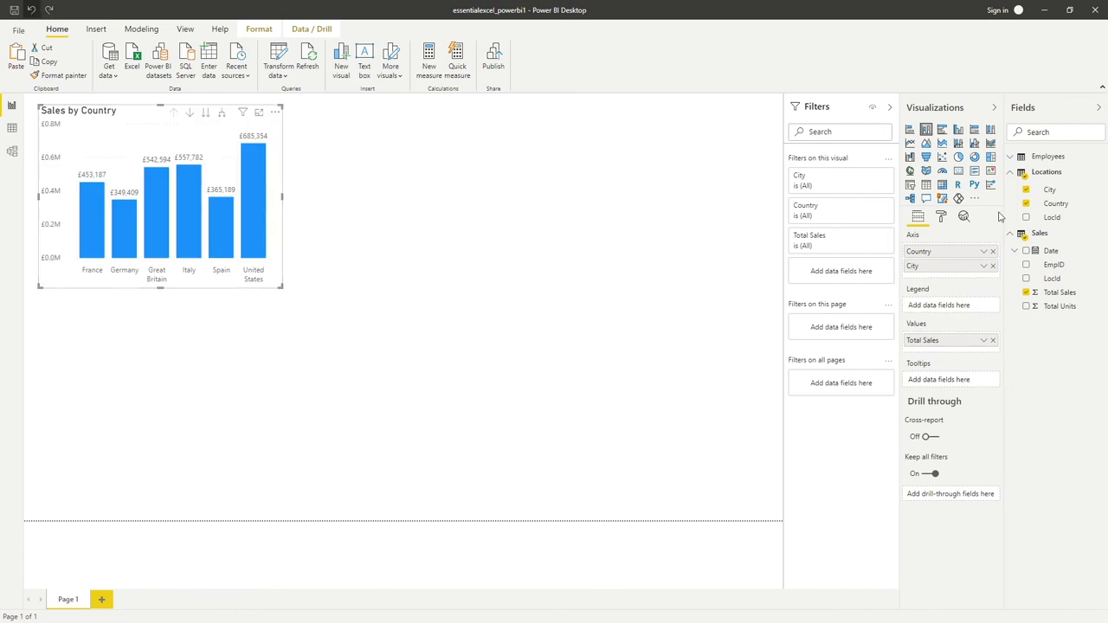
- Convert the Sales by Country stacked column chart to a pie chart
{"action": "left_click", "coordinate": [959, 157]}
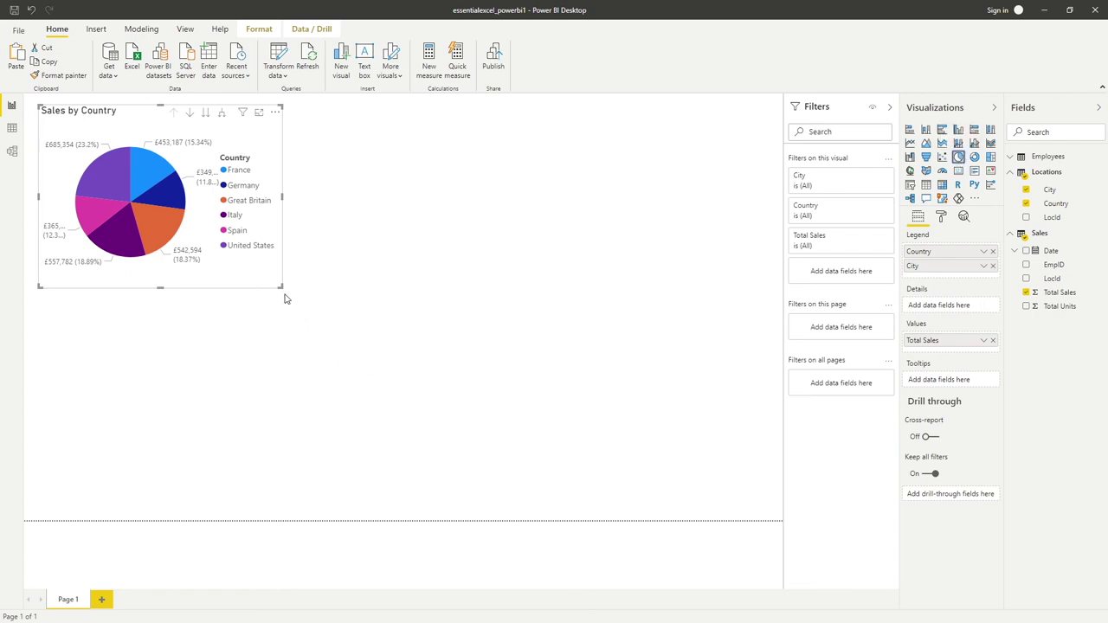
- Enlarge the Sales by Country pie chart, and turn on drill mode to drill into France's cities
{"action": "left_click_drag", "start_coordinate": [281, 287], "coordinate": [367, 332]}
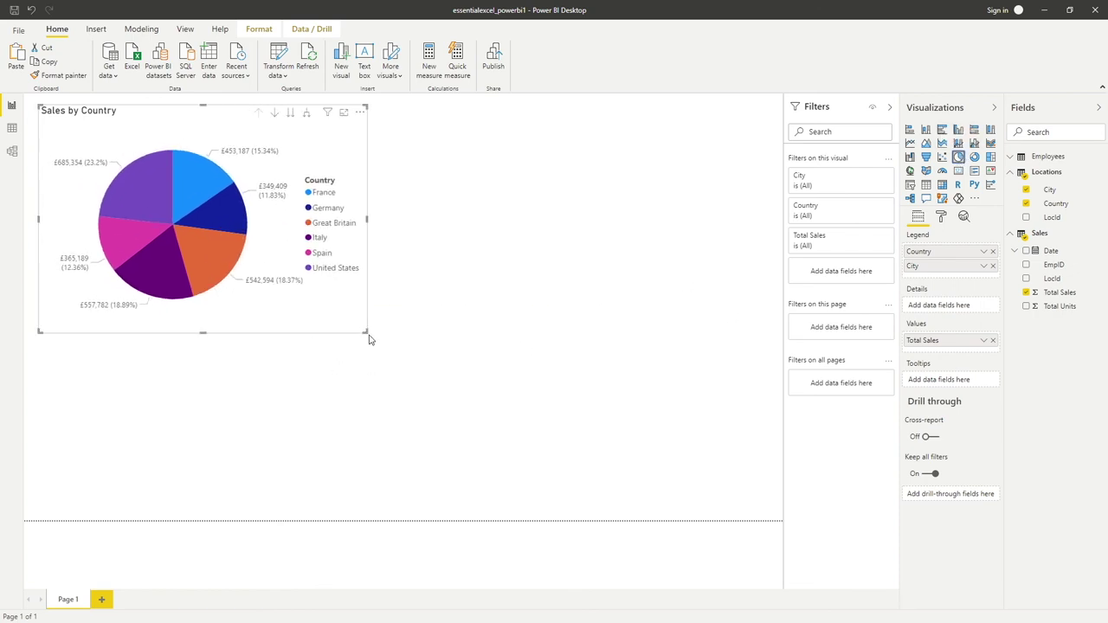
{"action": "left_click", "coordinate": [275, 113]}
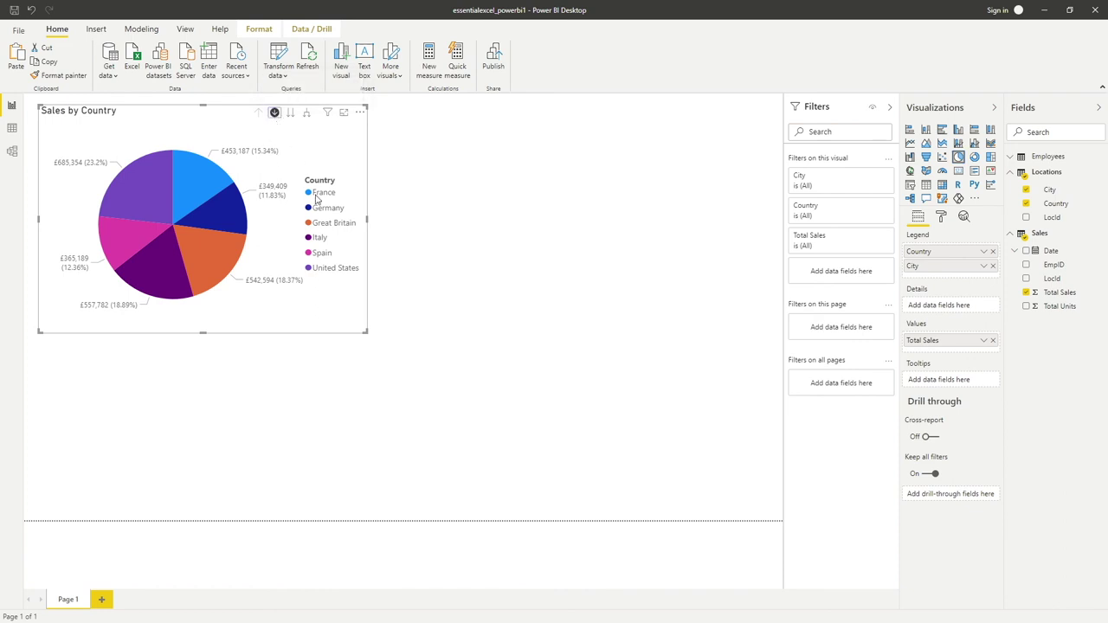
{"action": "left_click", "coordinate": [208, 187]}
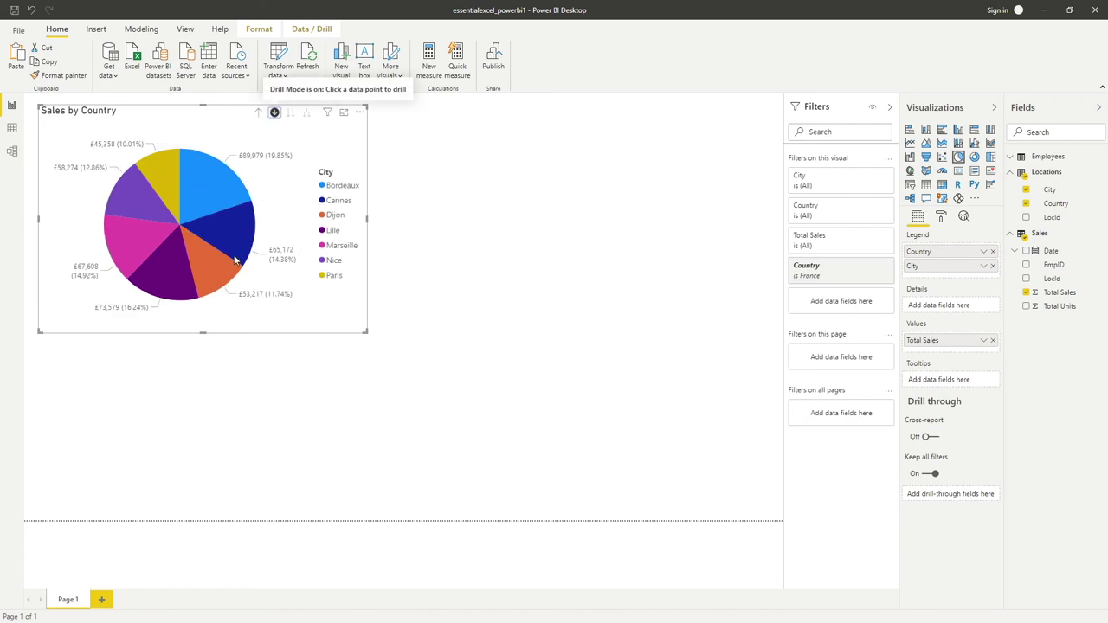
{"action": "mouse_move", "coordinate": [240, 257]}
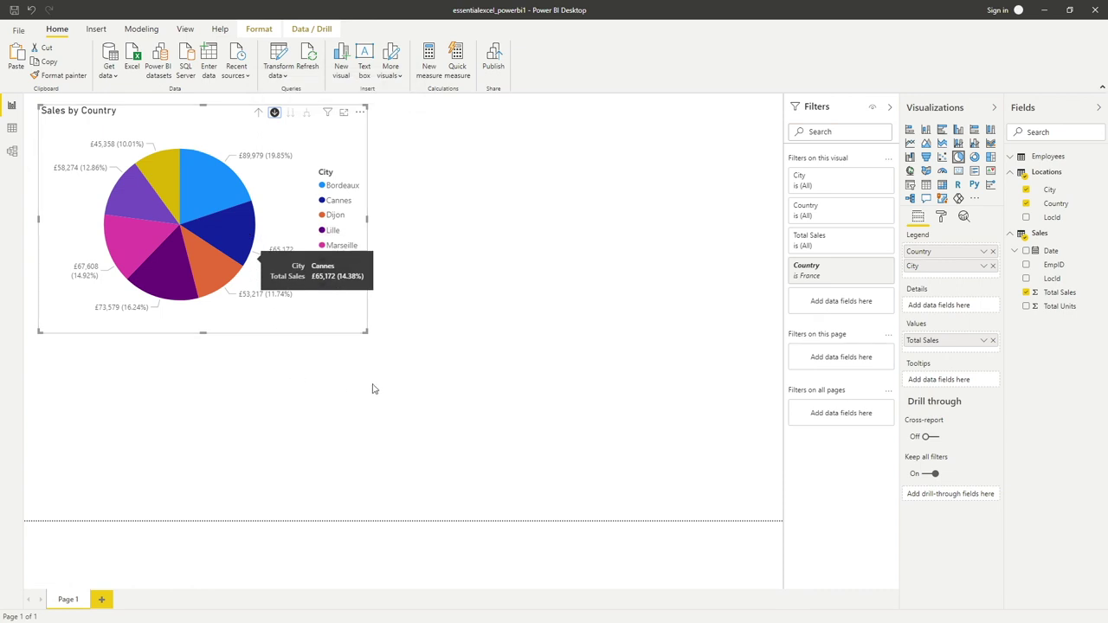
- Return the Sales by Country pie chart to a clustered column chart at country level, keeping the enlarged size
{"action": "key", "text": "ctrl+z"}
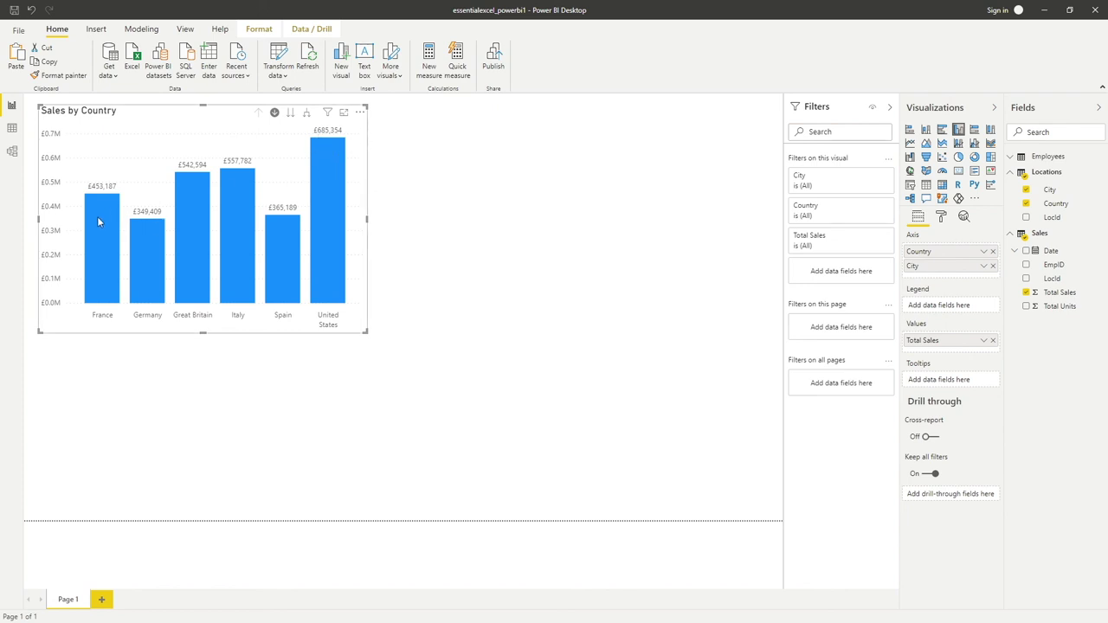
{"action": "mouse_move", "coordinate": [100, 217]}
{"action": "mouse_move", "coordinate": [118, 199]}
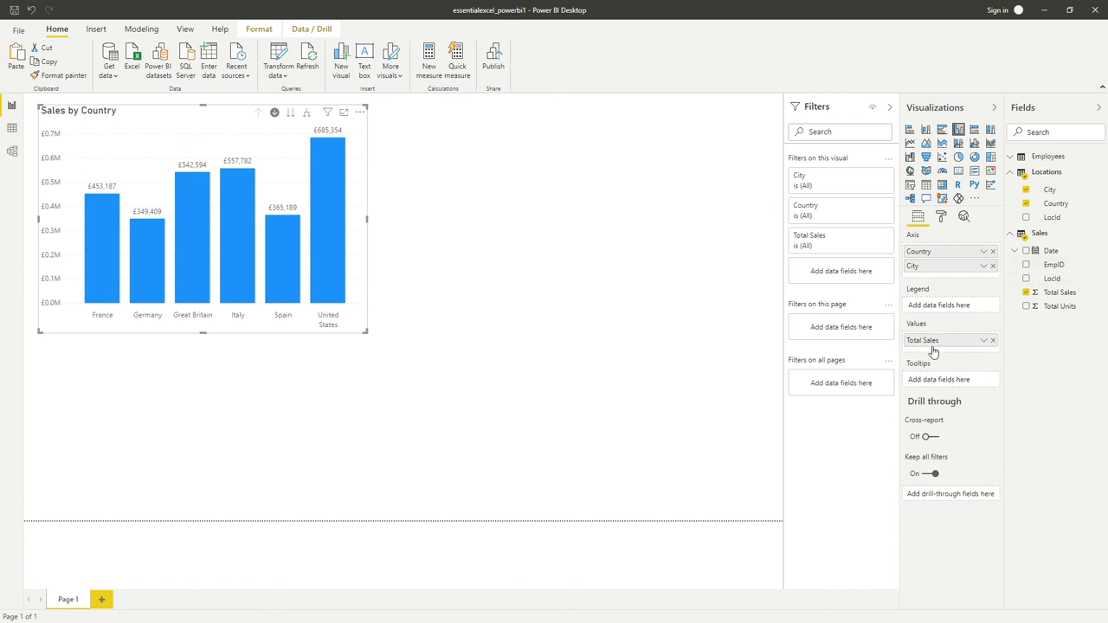
- Try summarizing Total Sales in the Sales by Country chart by Average, and switch the aggregation to Maximum
{"action": "left_click", "coordinate": [984, 341]}
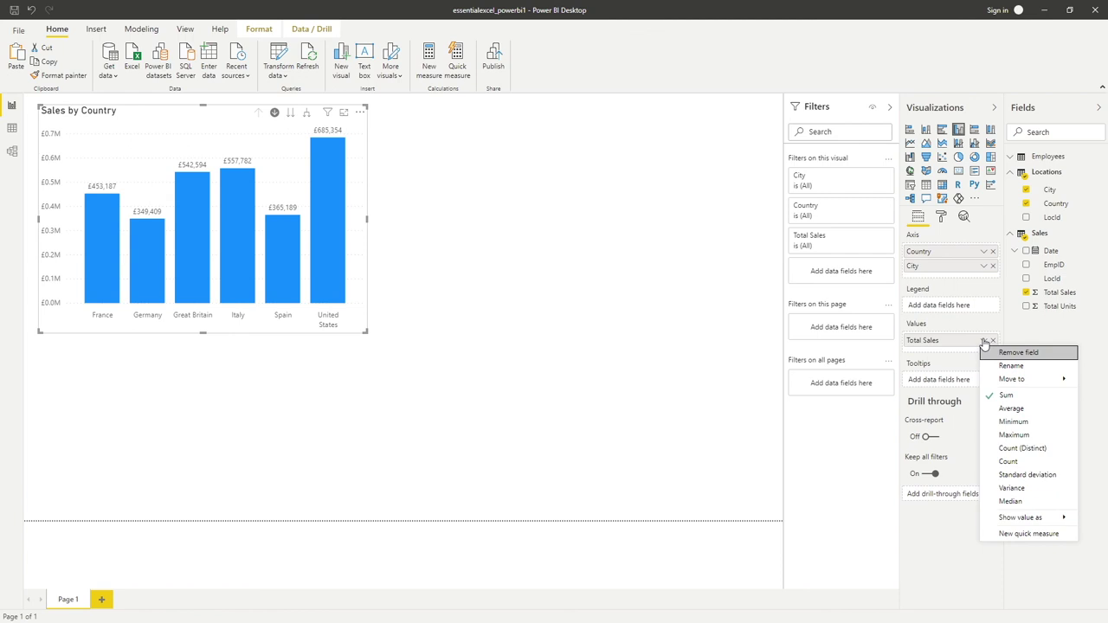
{"action": "left_click", "coordinate": [1018, 409]}
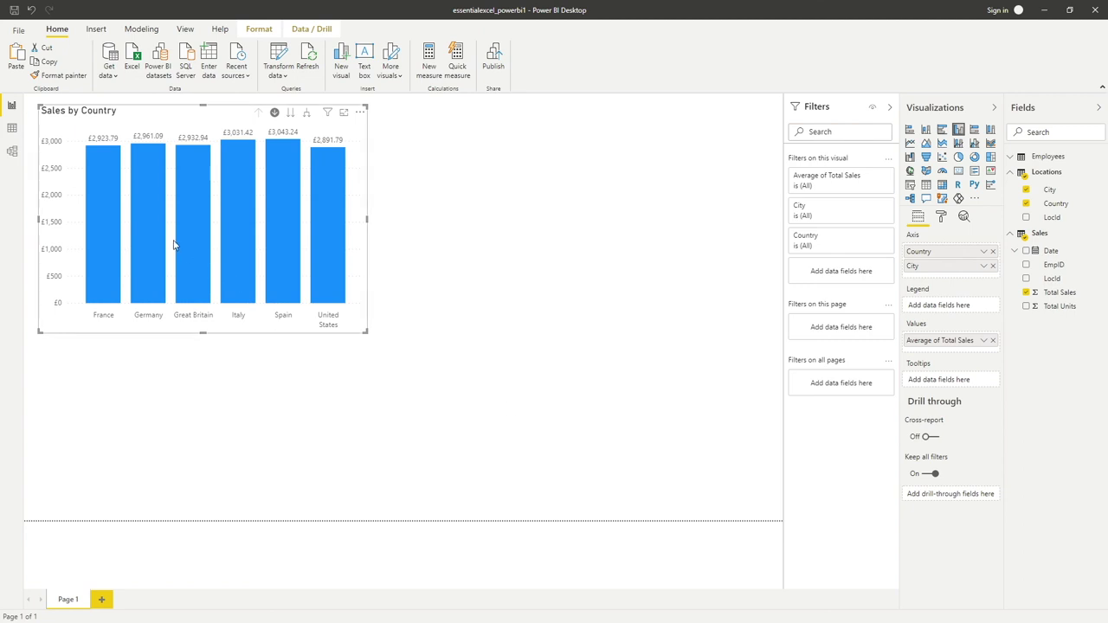
{"action": "left_click", "coordinate": [984, 342]}
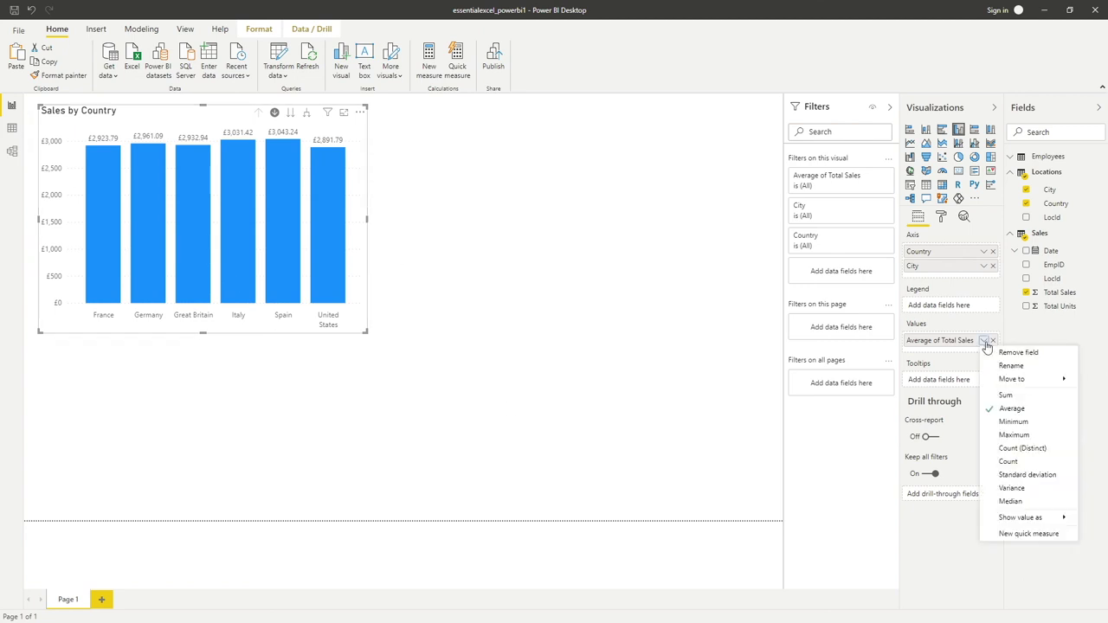
{"action": "left_click", "coordinate": [1018, 439]}
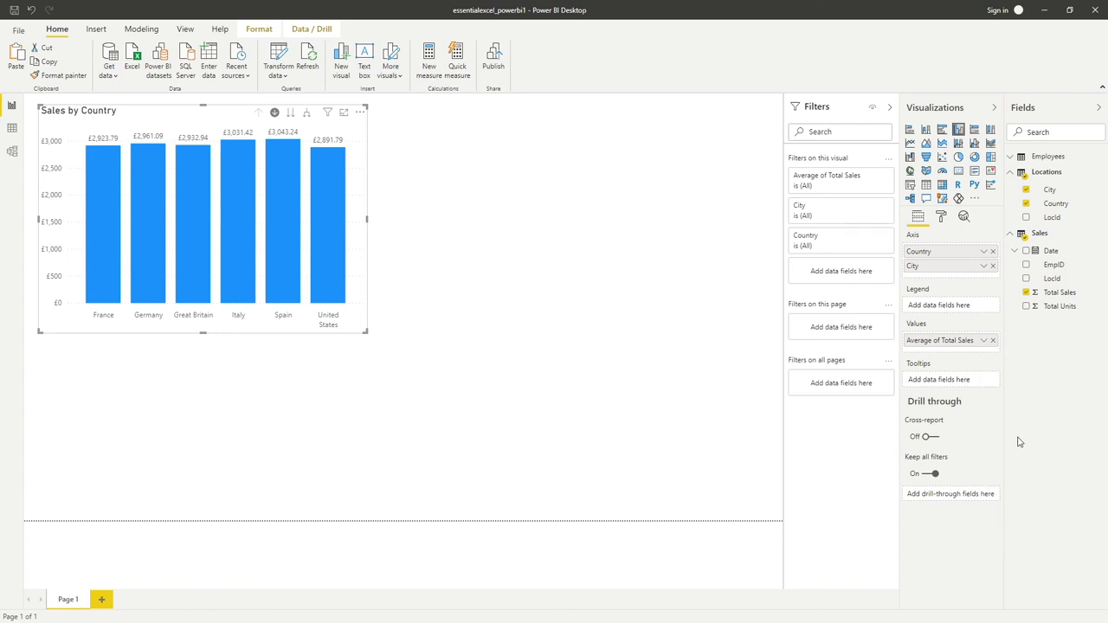
- Try Minimum as the aggregation of Total Sales in the Sales by Country chart, and change it to Count
{"action": "left_click", "coordinate": [985, 341]}
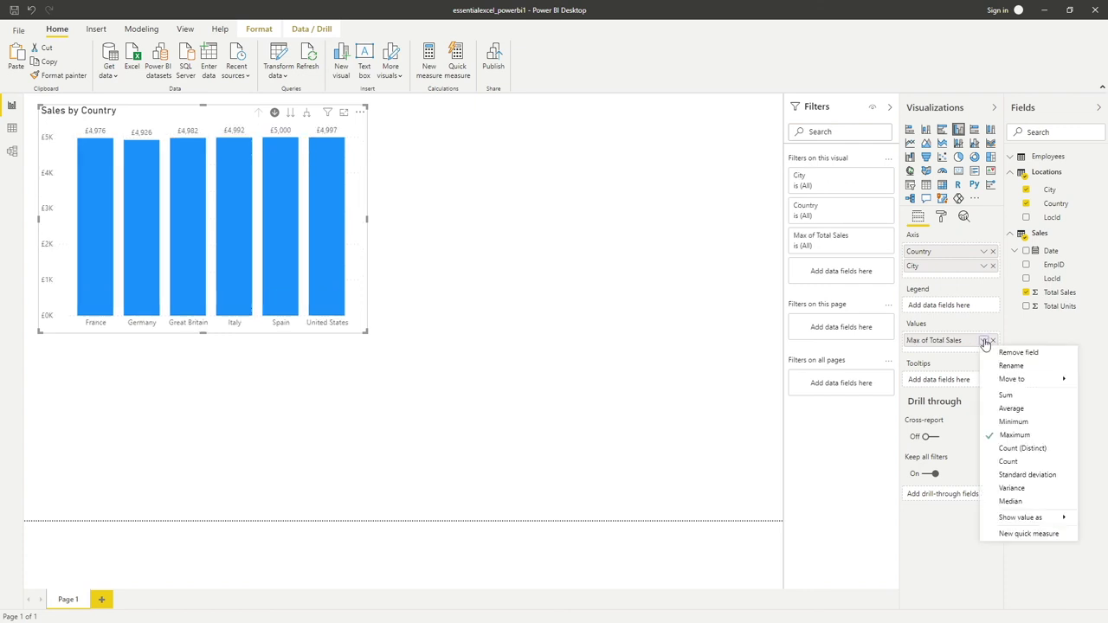
{"action": "left_click", "coordinate": [1005, 422]}
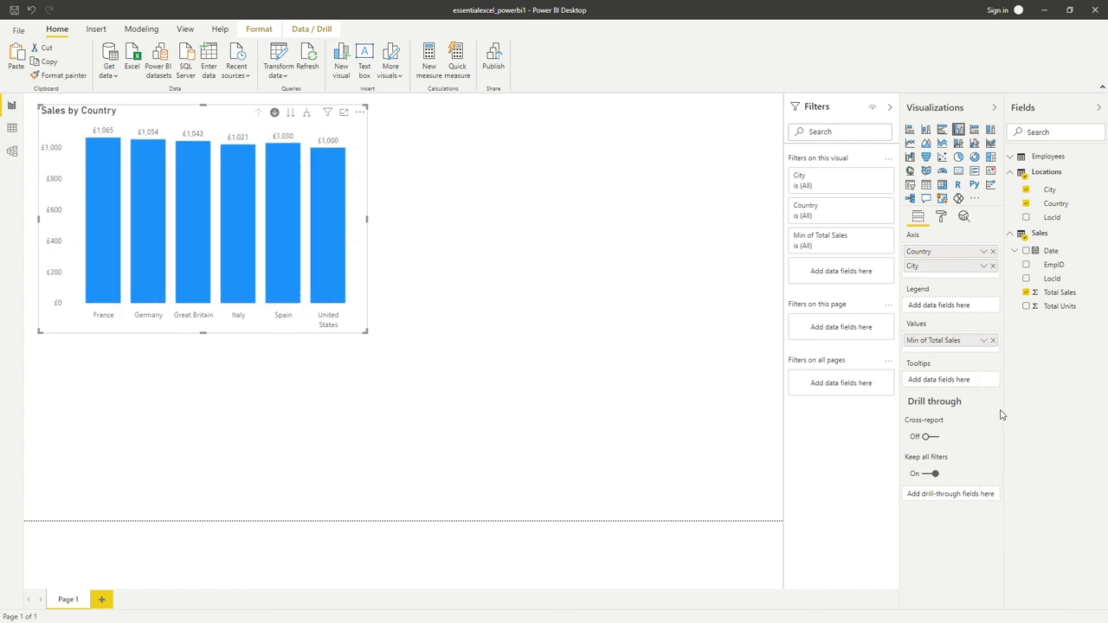
{"action": "left_click", "coordinate": [985, 341]}
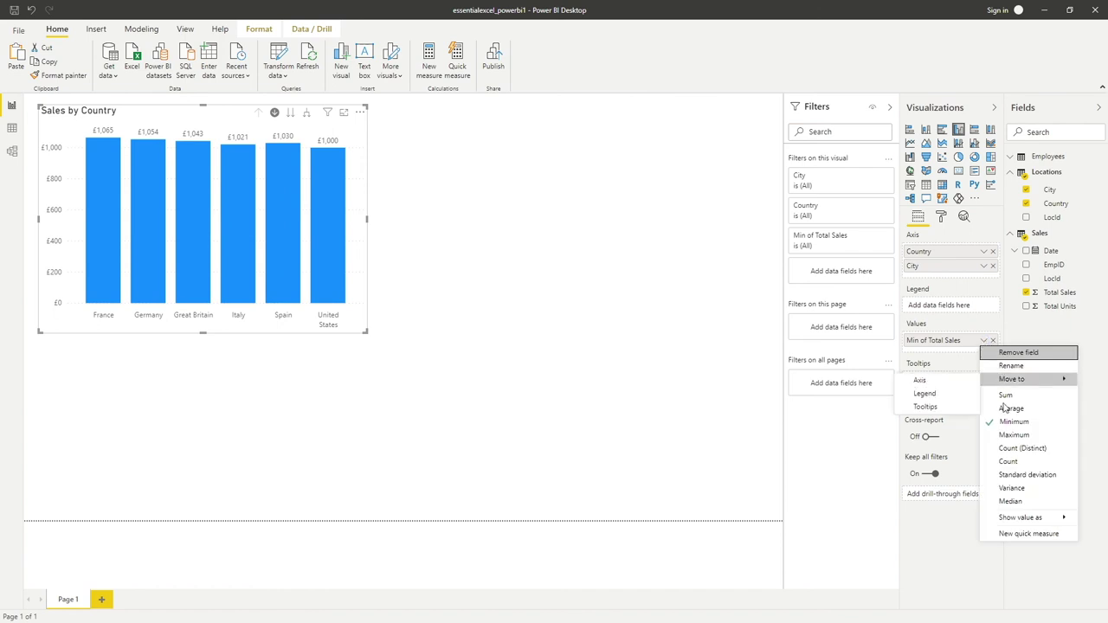
{"action": "left_click", "coordinate": [1008, 462]}
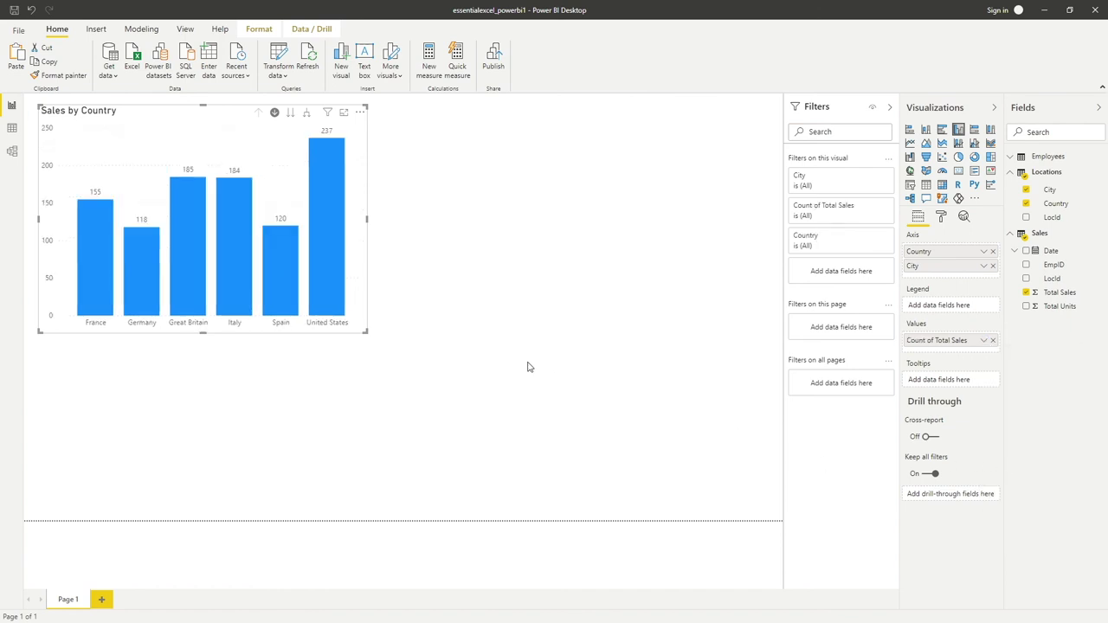